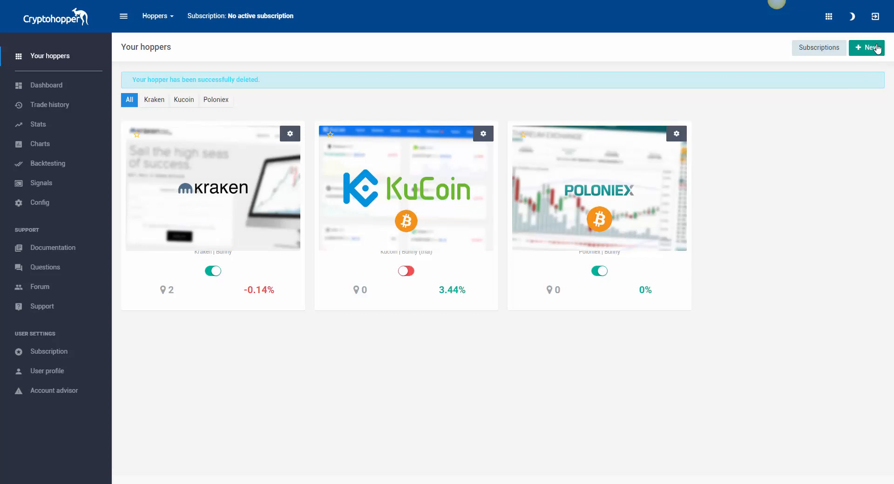
Create a new hopper, dismiss the Cryptohopper Academy video, and start manual setup with the config wizard instead of a template.
left_click(878, 48)
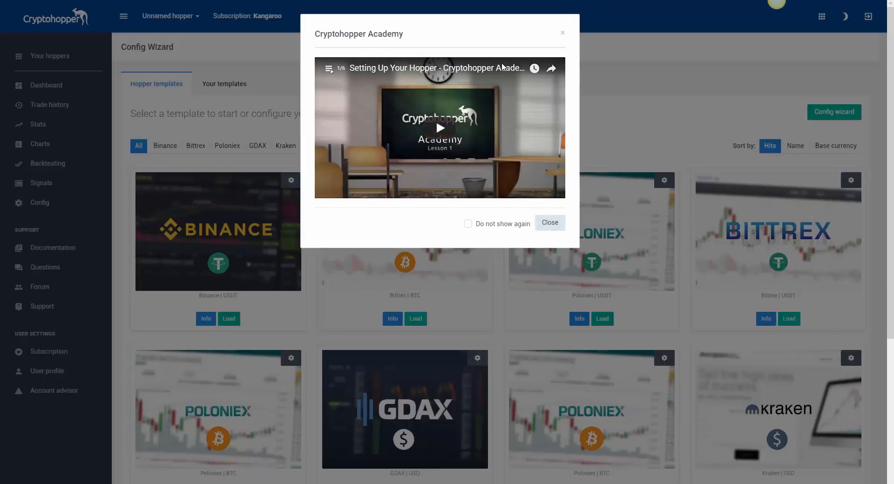
left_click(563, 34)
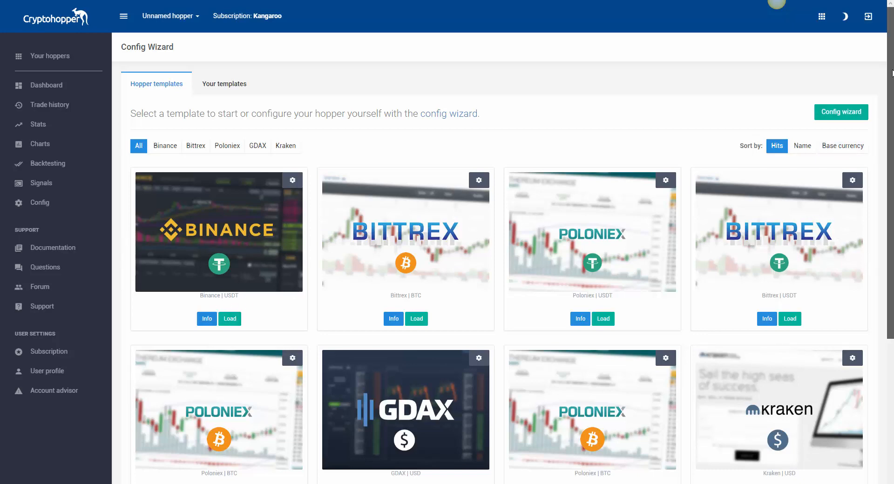
mouse_move(888, 82)
left_mouse_down()
mouse_move(889, 247)
mouse_move(888, 73)
left_mouse_up()
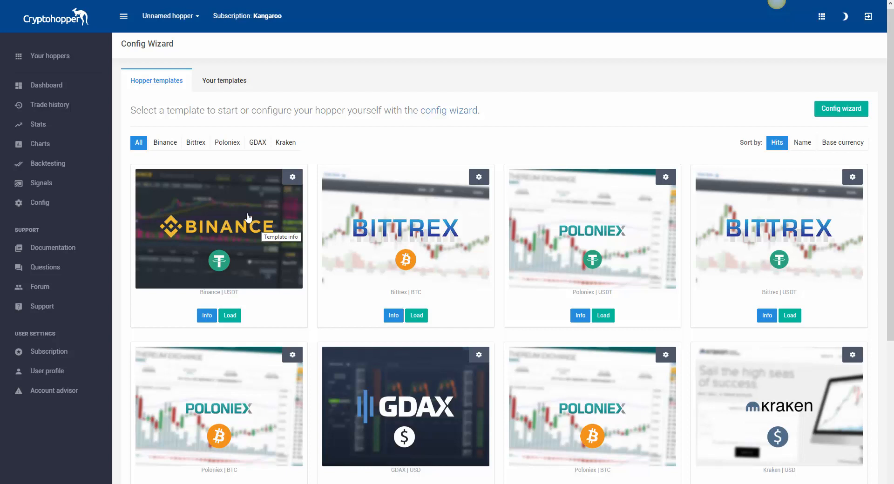
left_click(833, 114)
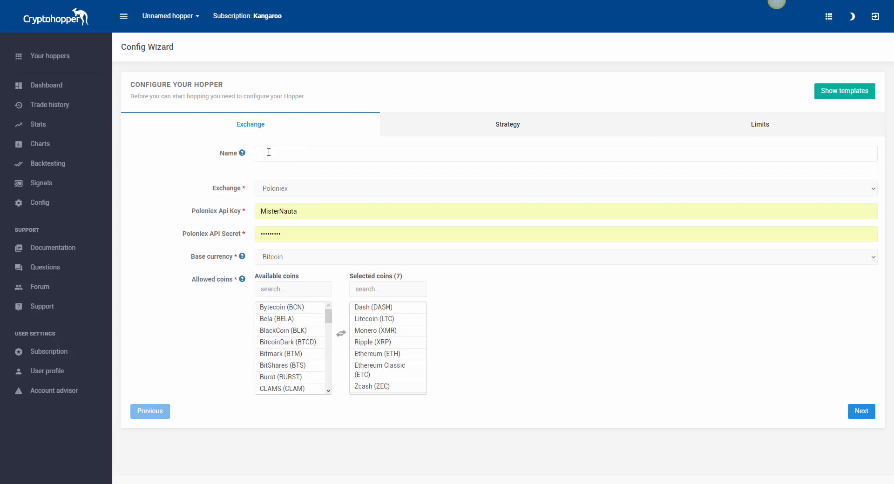
Name the hopper Binance and choose Binance as its exchange.
type("Binance")
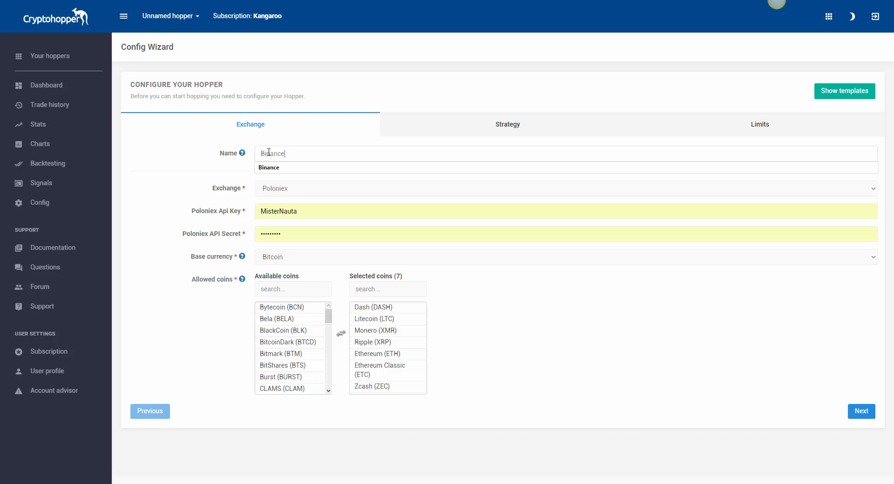
key("Tab")
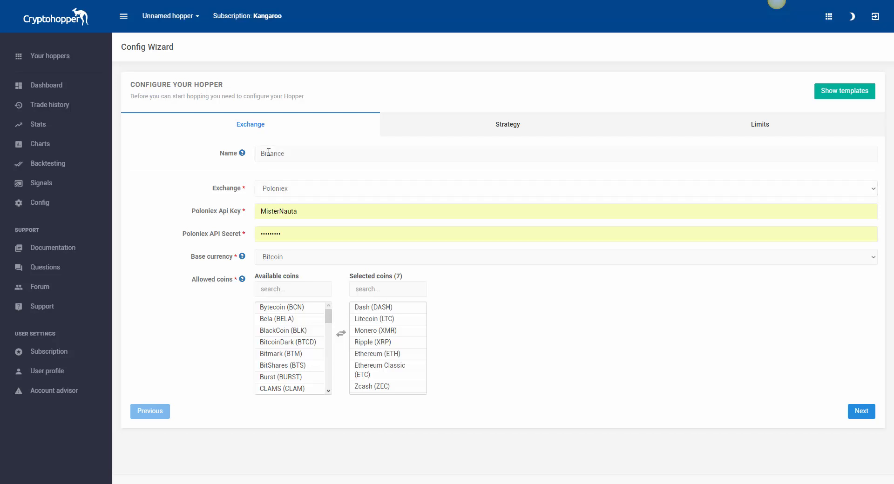
left_click(285, 188)
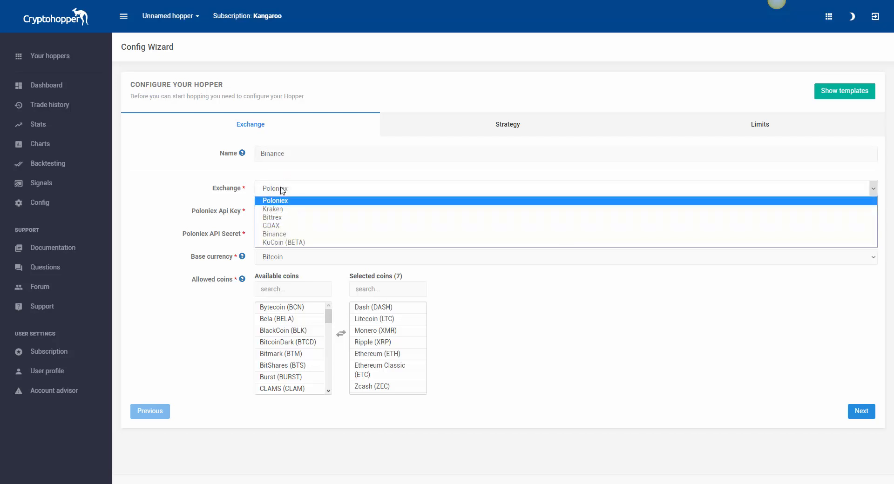
left_click(285, 235)
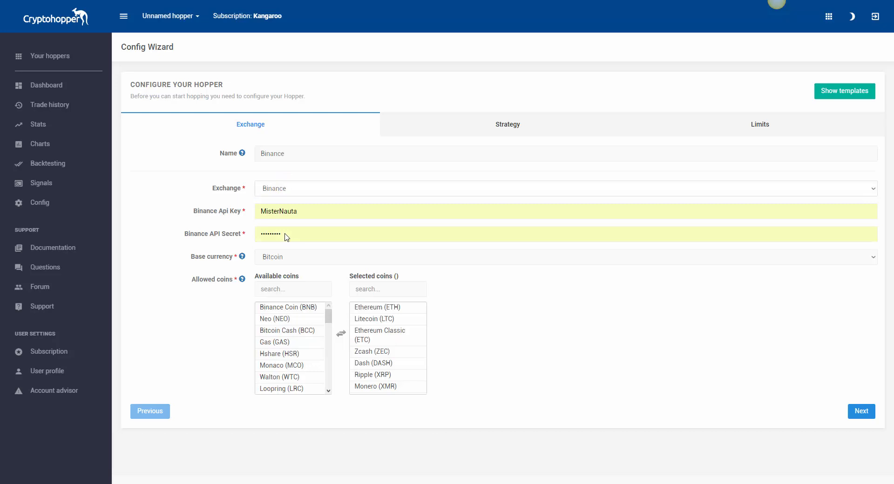
double_click(319, 215)
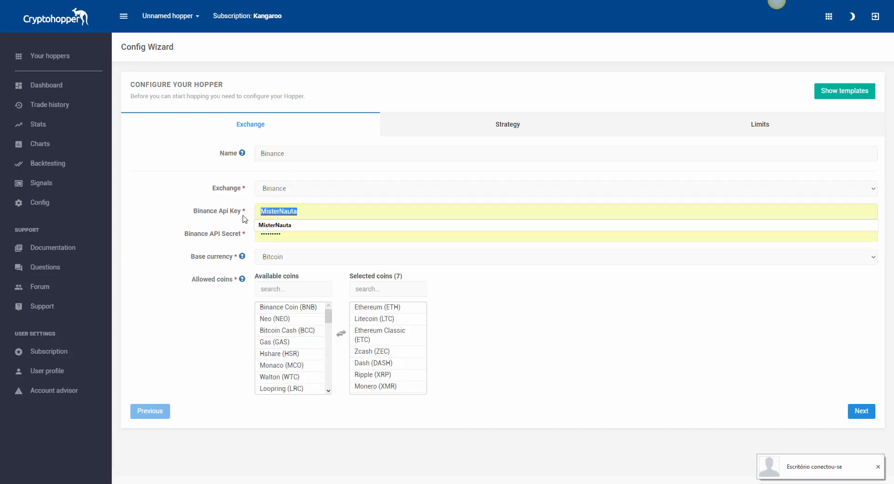
left_click(167, 204)
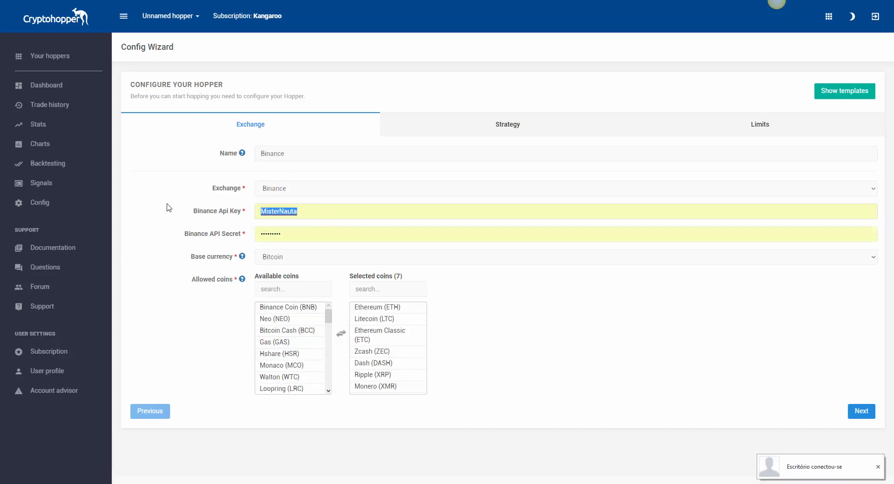
left_click(169, 207)
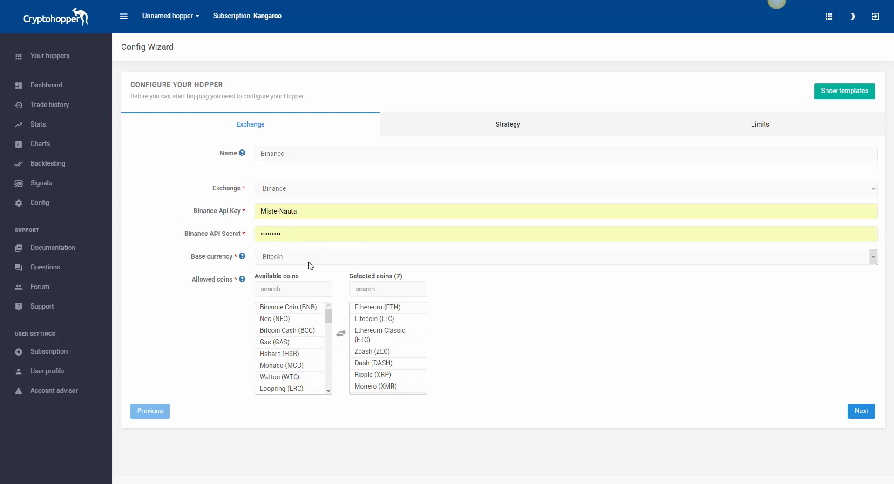
Set the hopper's base currency to USD Tether.
left_click(327, 261)
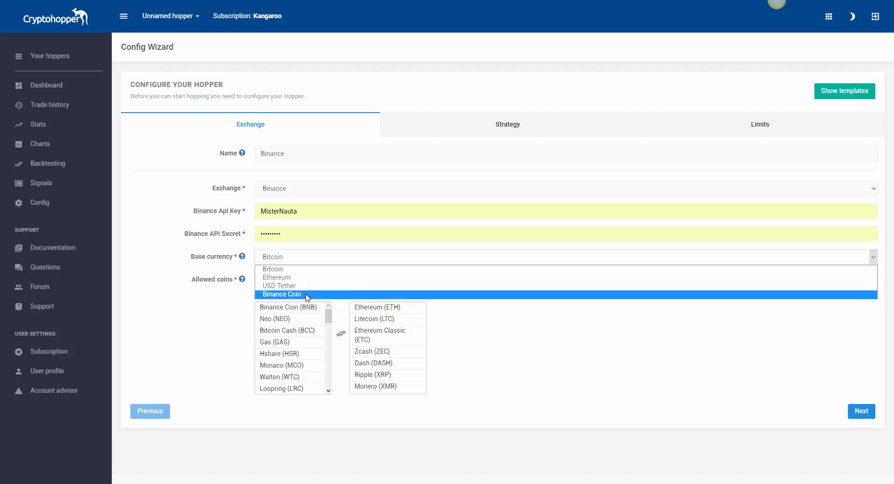
left_click(177, 241)
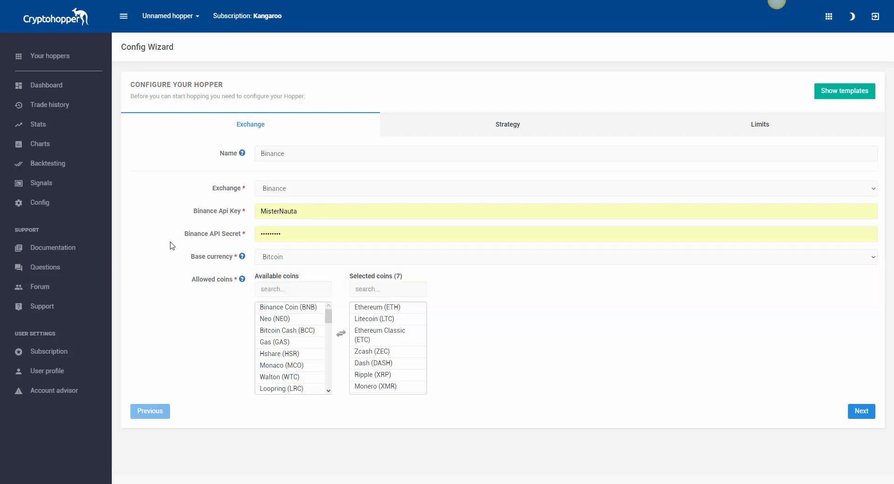
left_click(311, 260)
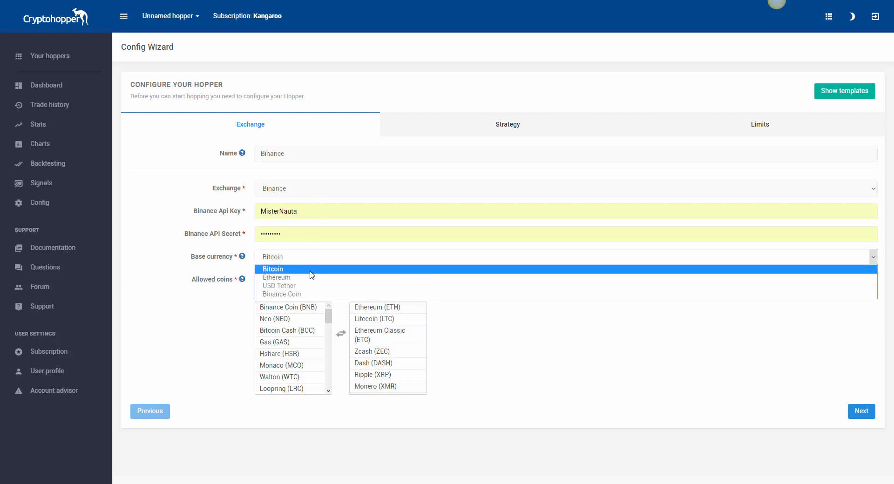
left_click(310, 285)
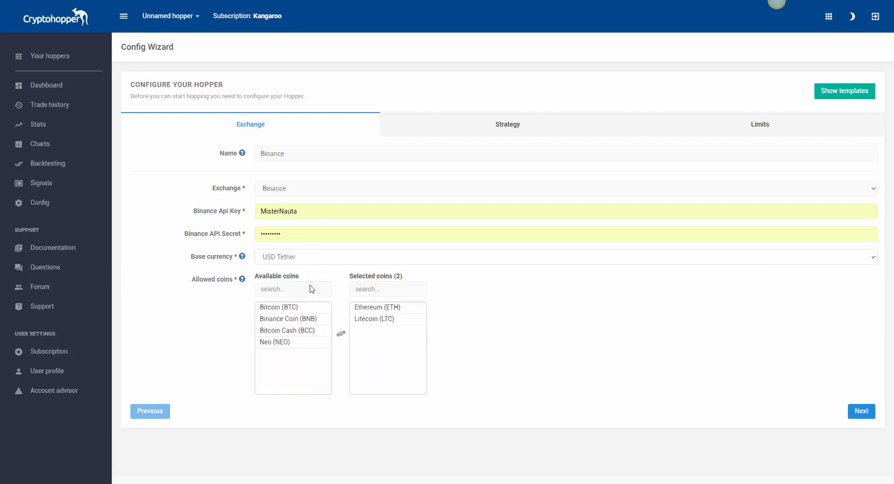
Examine which coins are available and which are already selected for USD Tether as base currency.
left_click(279, 330)
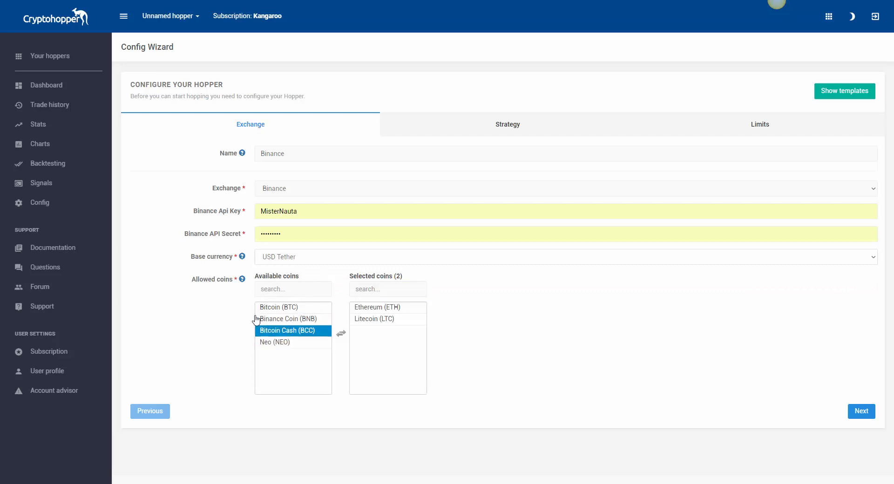
left_click(280, 311)
left_click(385, 319)
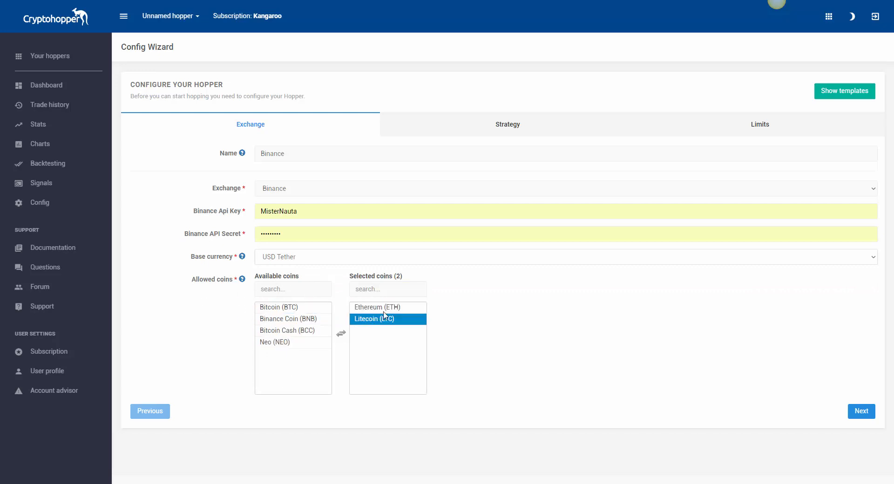
left_click(281, 308)
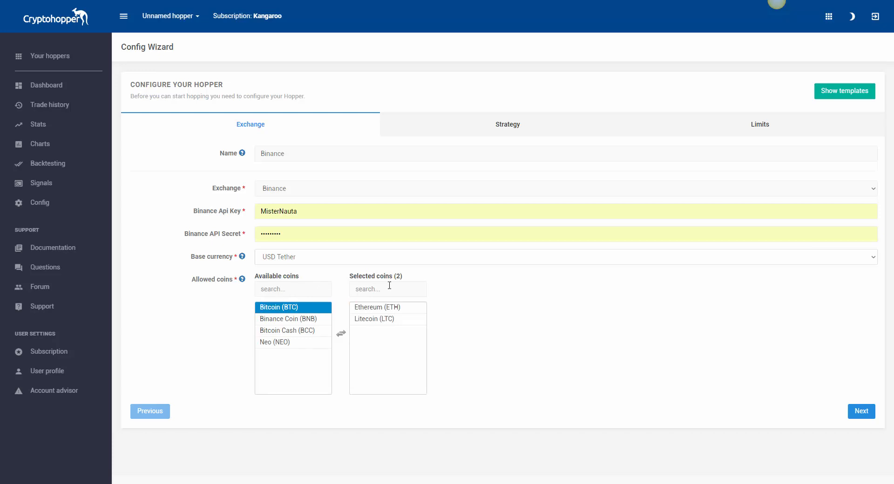
left_click(388, 318)
left_click(389, 308)
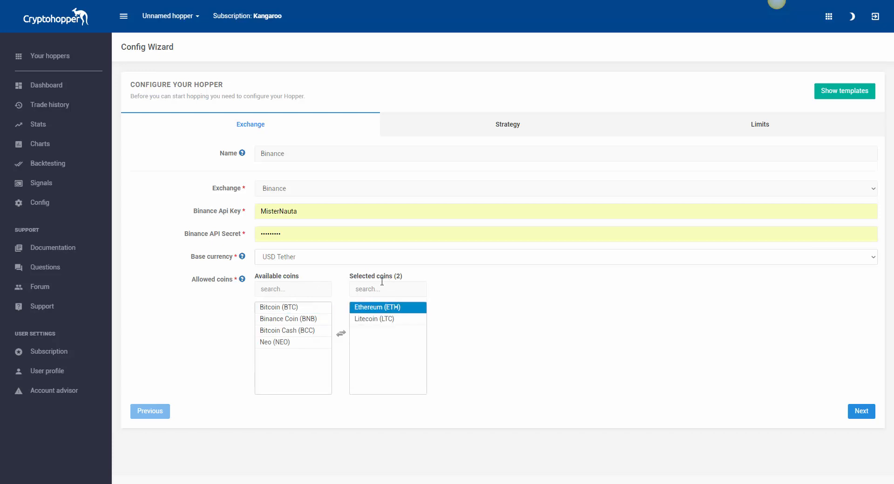
left_click(387, 319)
left_click(293, 319)
left_click(291, 343)
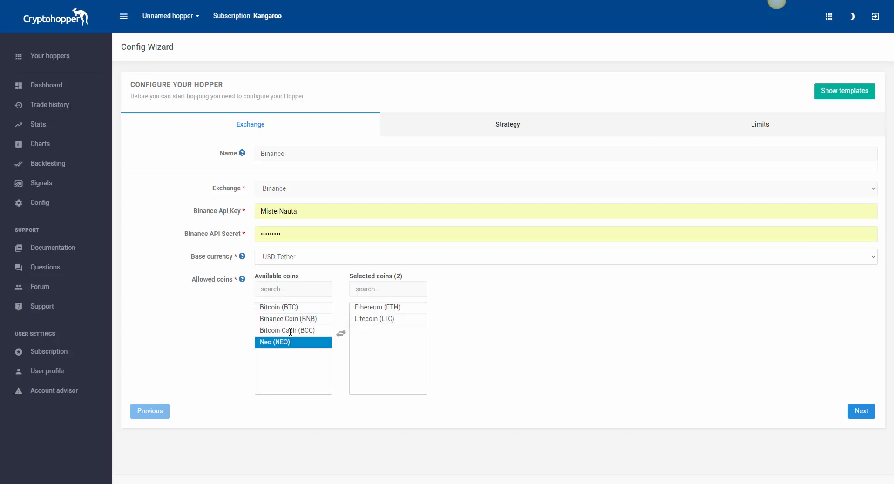
left_click(290, 332)
left_click(283, 307)
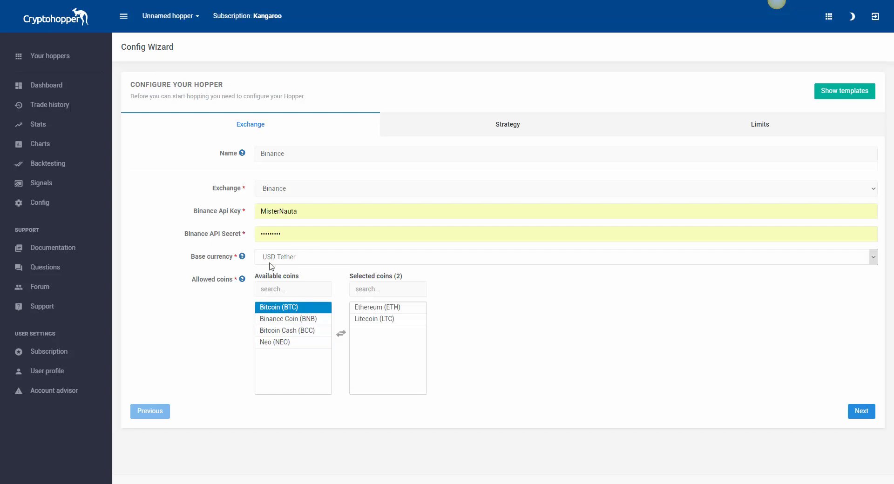
Switch the base currency to Bitcoin to browse its available coins, and set it back to USD Tether.
left_click(316, 263)
left_click(299, 270)
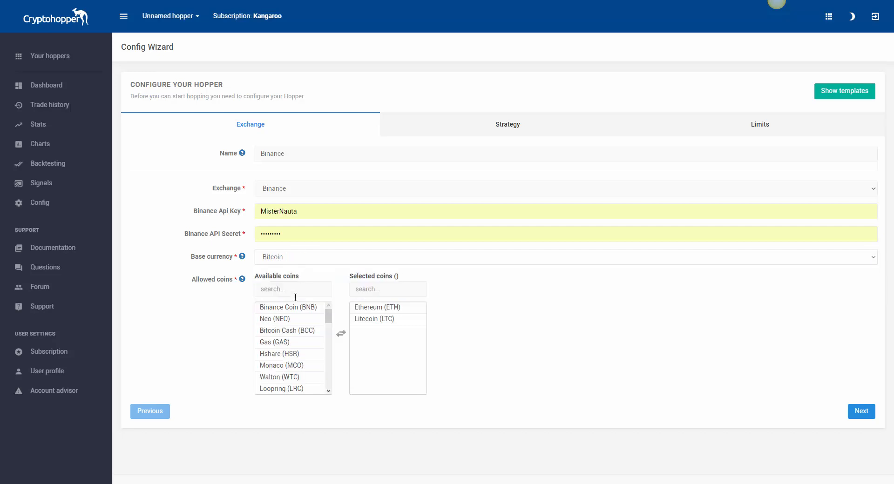
left_click(321, 319)
mouse_move(329, 316)
left_mouse_down()
mouse_move(329, 399)
mouse_move(337, 297)
mouse_move(337, 385)
mouse_move(331, 313)
left_mouse_up()
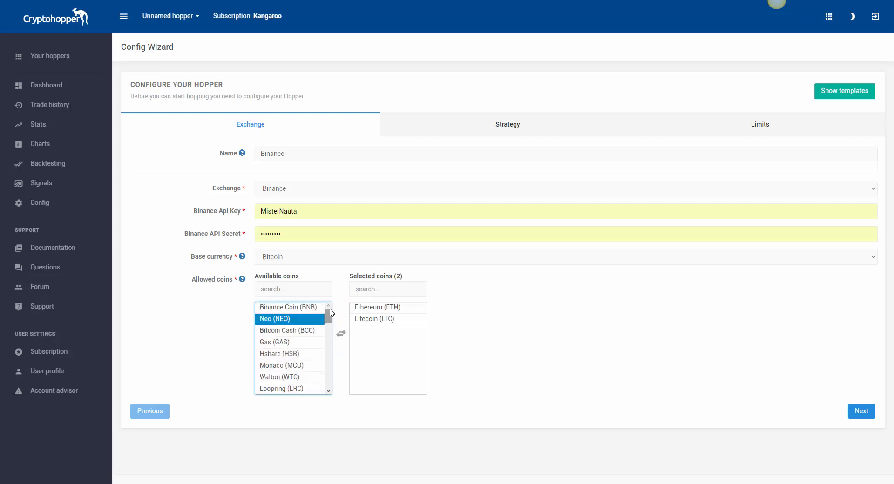
left_click(305, 258)
left_click(300, 285)
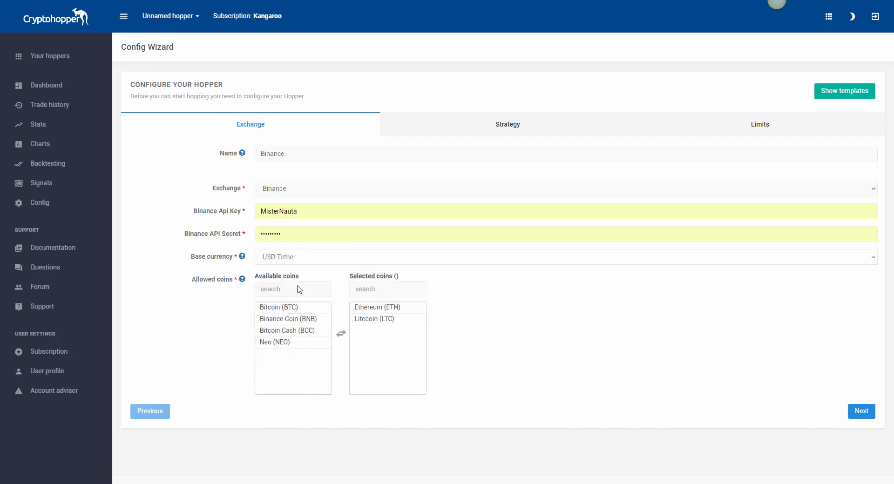
Replace Ethereum and Litecoin with Neo and Binance Coin in the allowed coins and continue to the strategy settings.
left_click(376, 311)
left_click(372, 309)
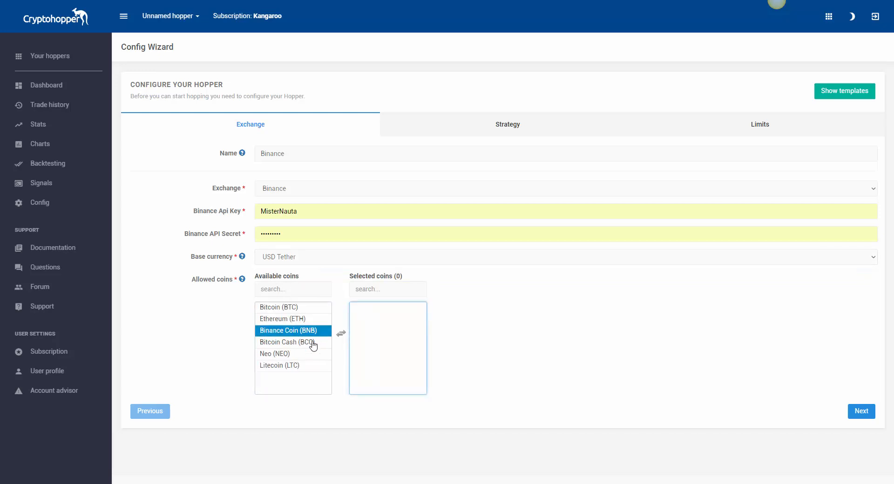
left_click(272, 356)
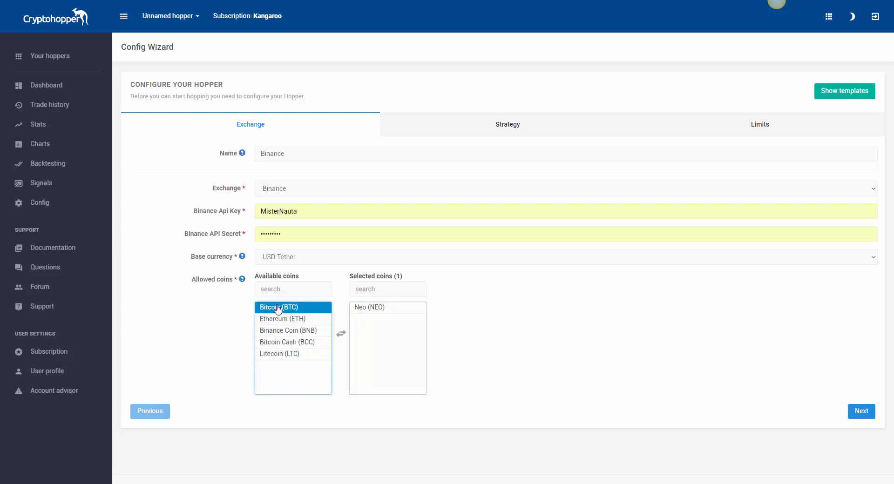
left_click(292, 332)
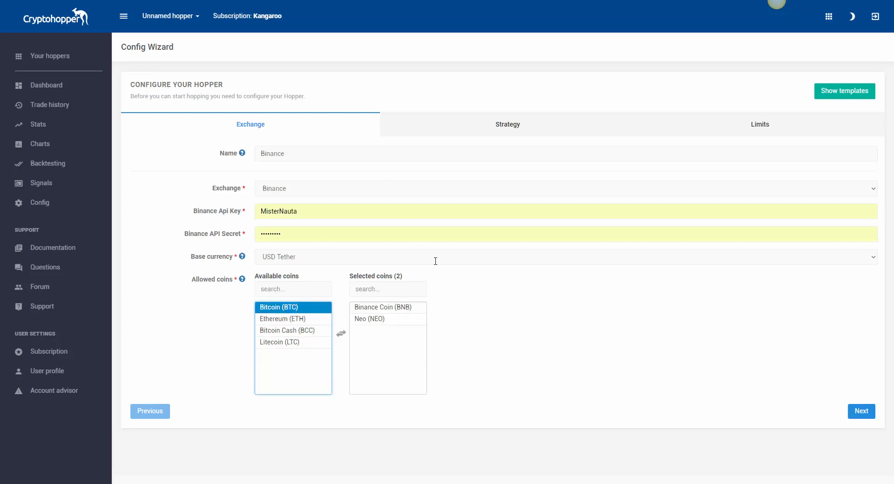
left_click(867, 416)
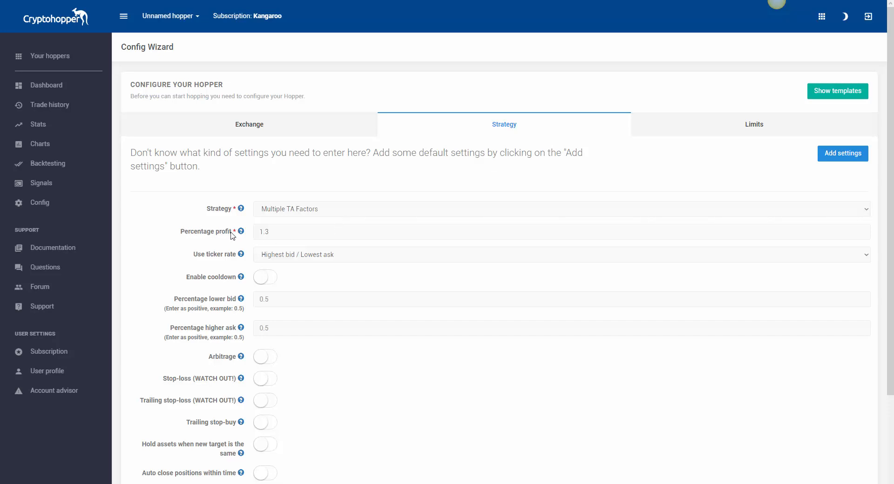
Set the strategy's percentage profit to 50.
double_click(309, 233)
type("20")
double_click(288, 235)
type("50")
Choose Highest bid / Lowest ask as the ticker rate to use.
left_click_drag(195, 259, 236, 257)
left_click(225, 256)
left_click(328, 255)
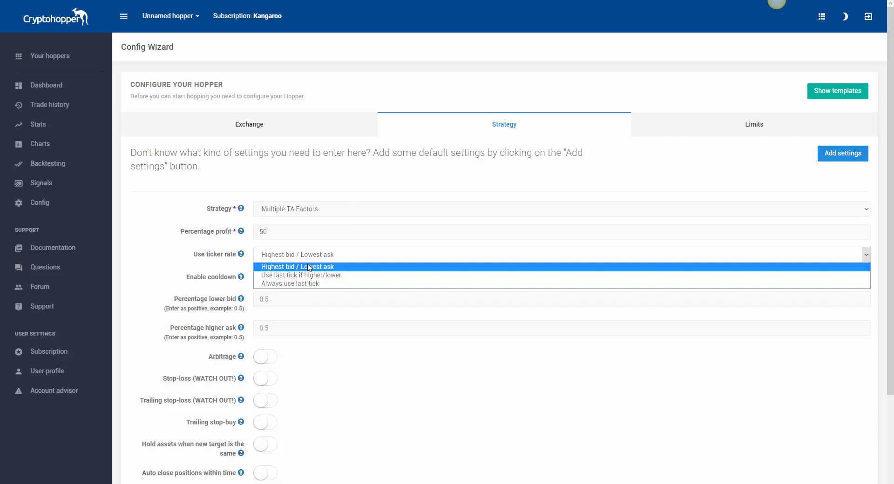
left_click(307, 269)
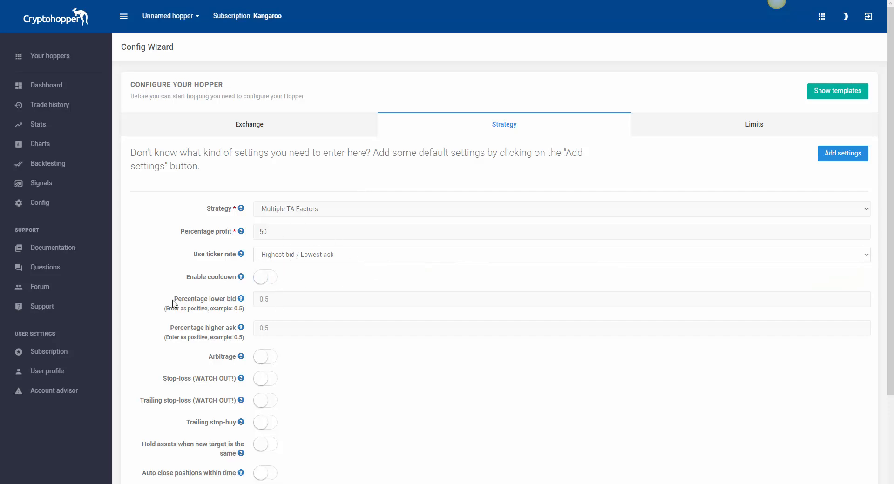
left_click_drag(174, 299, 234, 299)
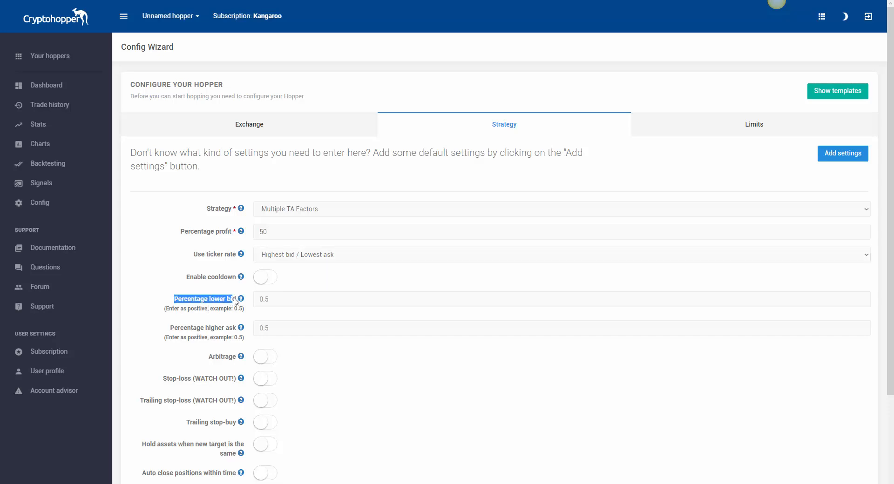
left_click(184, 322)
left_click_drag(170, 328, 237, 328)
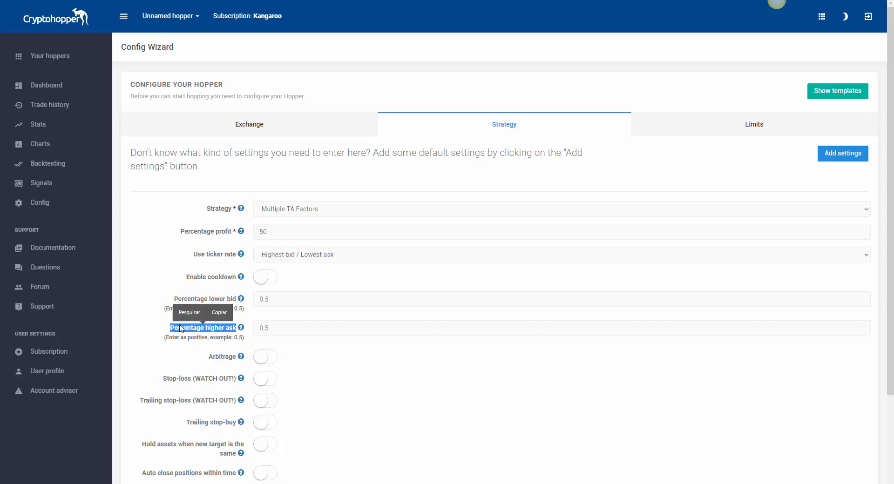
left_click(159, 325)
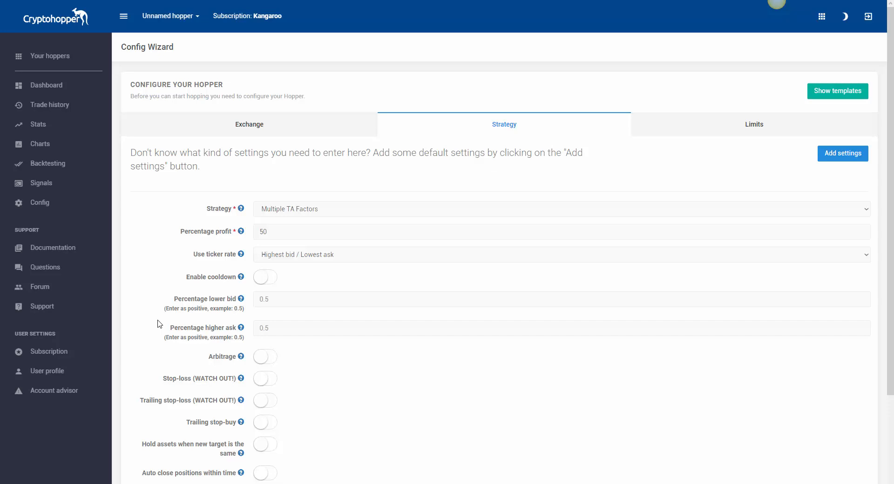
Set both the percentage lower bid and the percentage higher ask to 0.
left_click(285, 298)
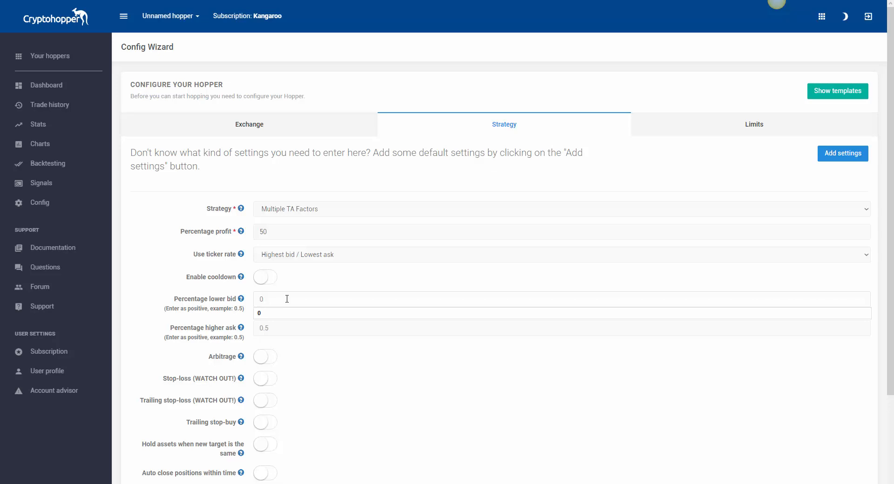
left_click(279, 330)
key("BackSpace")
key("BackSpace")
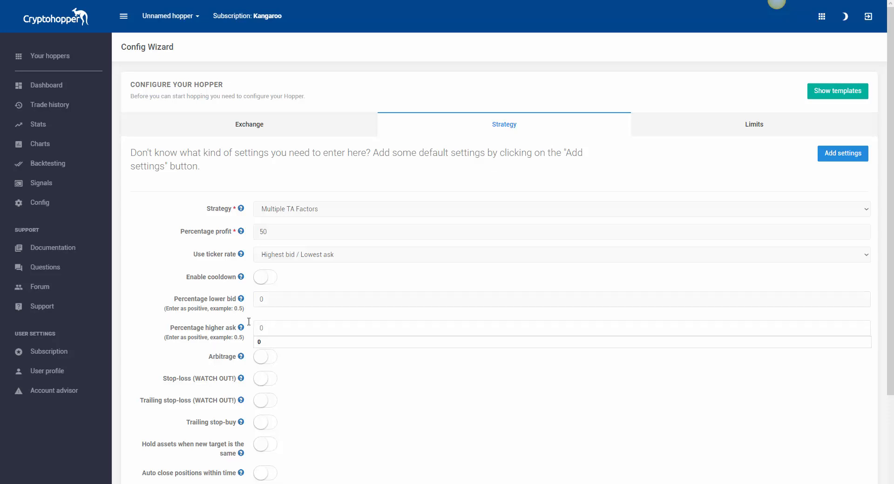
Try enabling the stop-loss option and switch it back off.
left_click(158, 328)
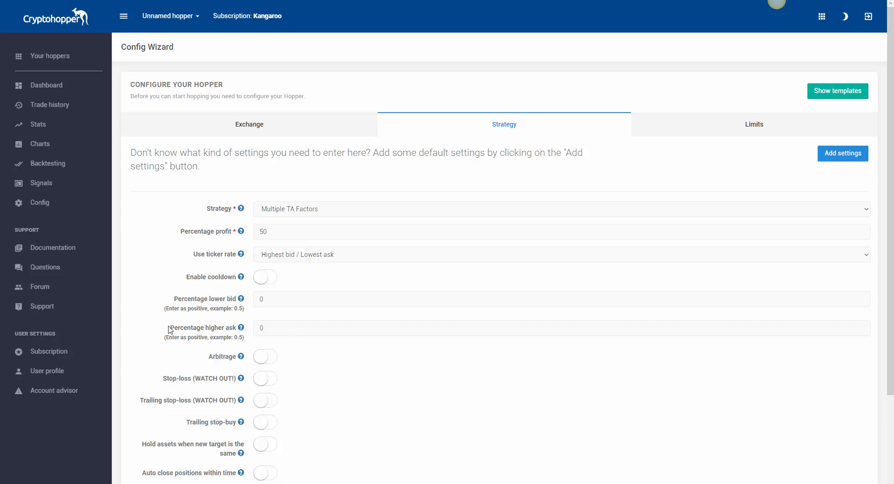
scroll(169, 329, "down", 1)
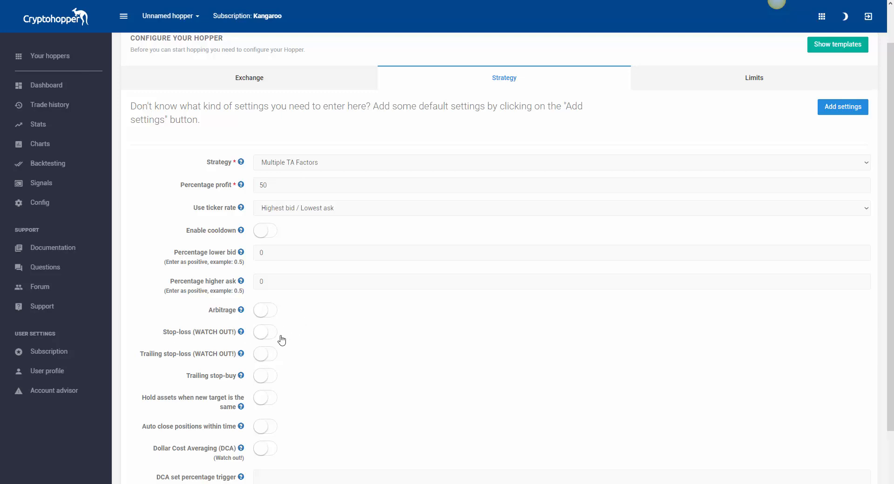
scroll(307, 341, "down", 3)
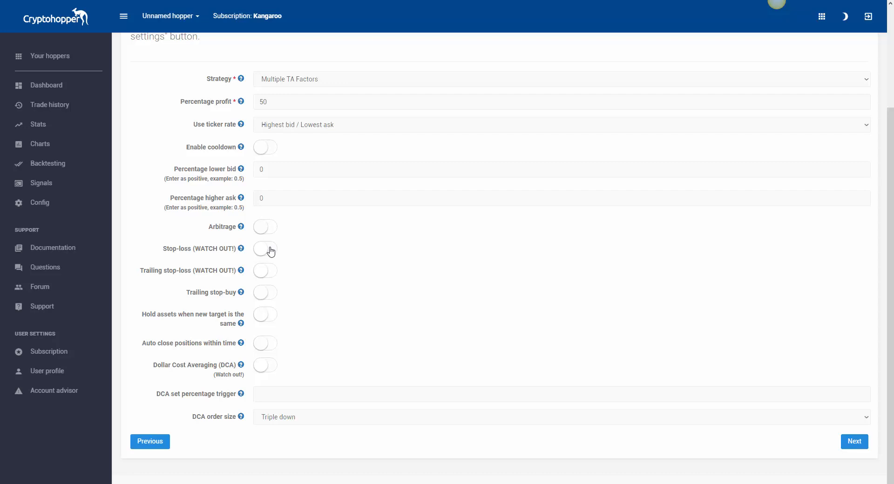
left_click(265, 250)
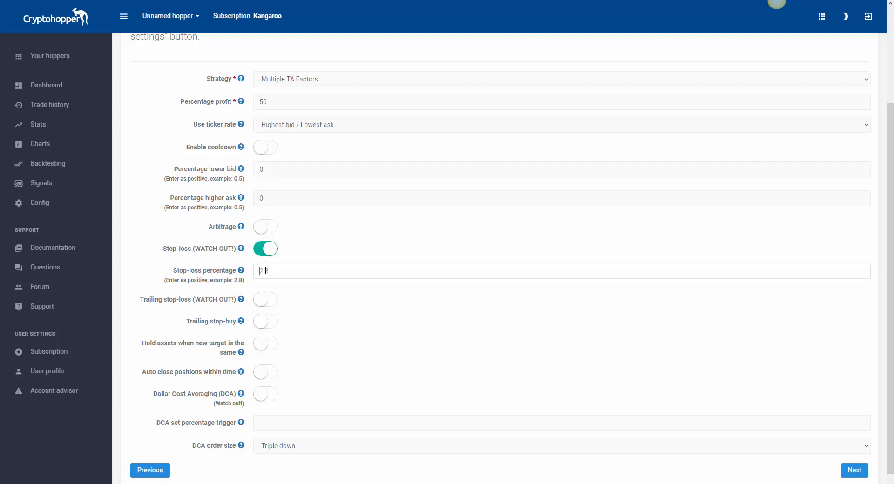
left_click(266, 250)
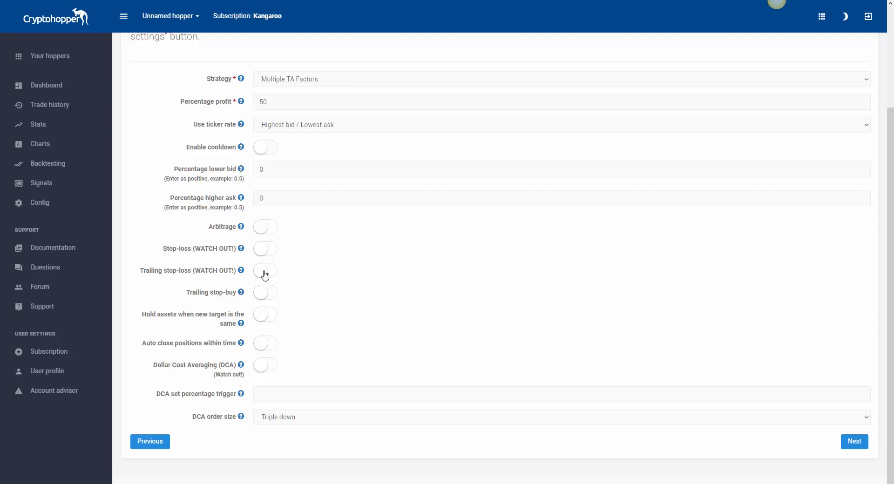
Enable the trailing stop-loss and arm it at 2.5.
left_click(265, 274)
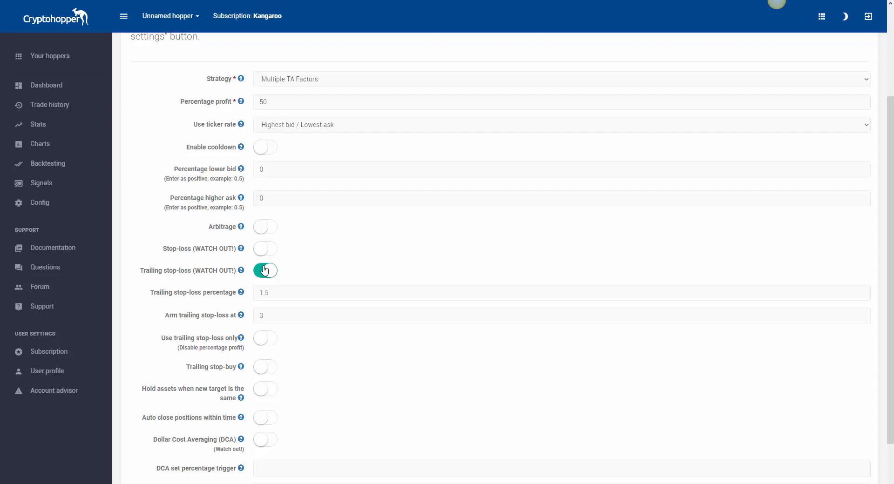
left_click(275, 315)
type(".")
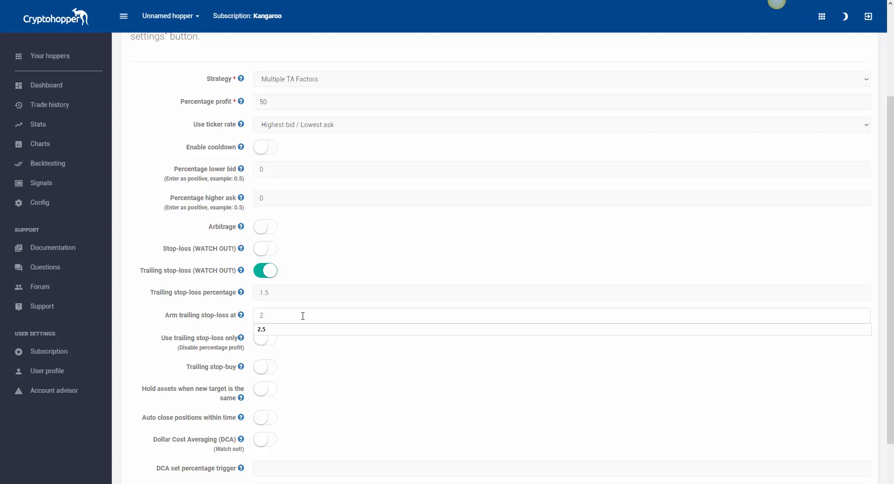
type("5")
Set the trailing stop-loss percentage to 0.5.
left_click(296, 294)
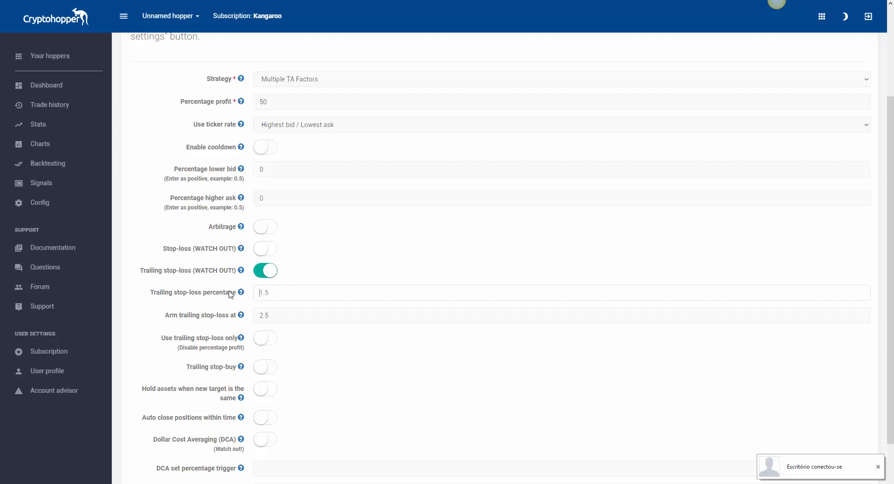
key("BackSpace")
key("BackSpace")
key("BackSpace")
type("0")
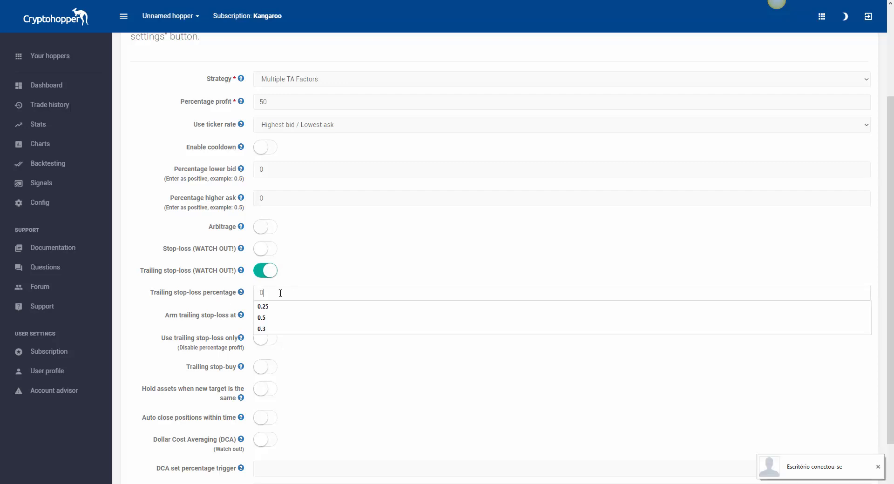
type(".5")
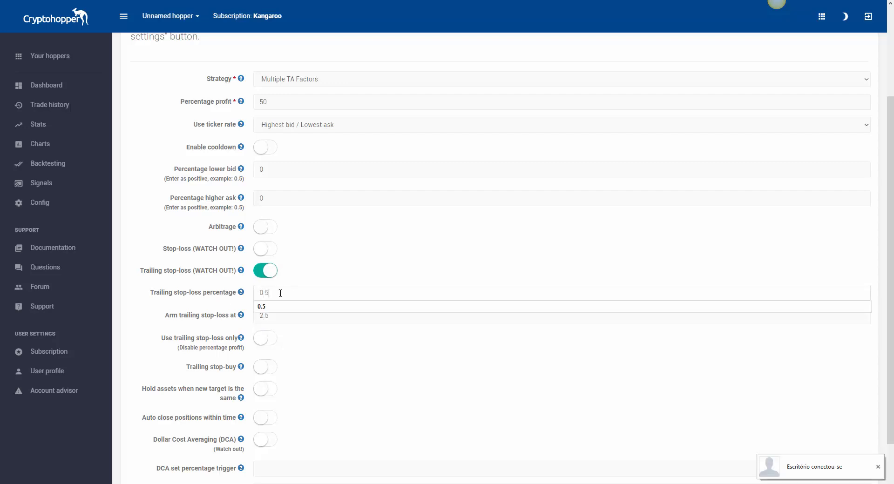
left_click(293, 307)
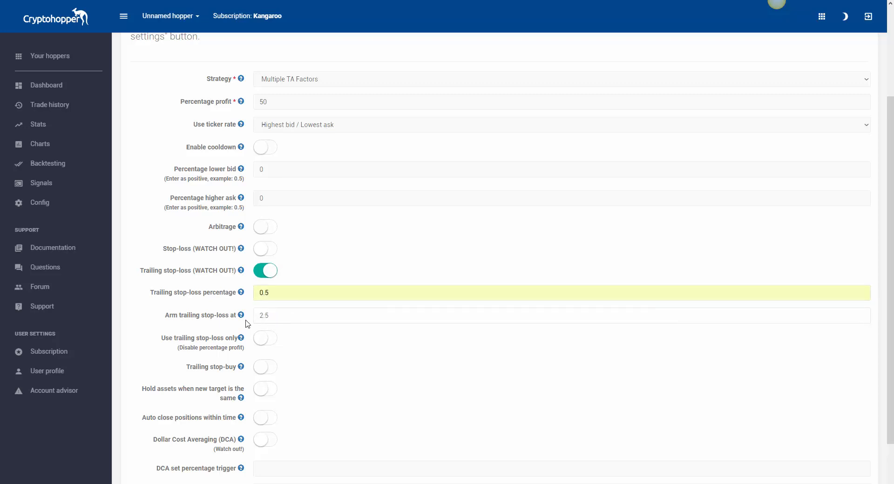
left_click(274, 321)
left_click_drag(167, 315, 179, 320)
left_click(185, 321)
double_click(282, 291)
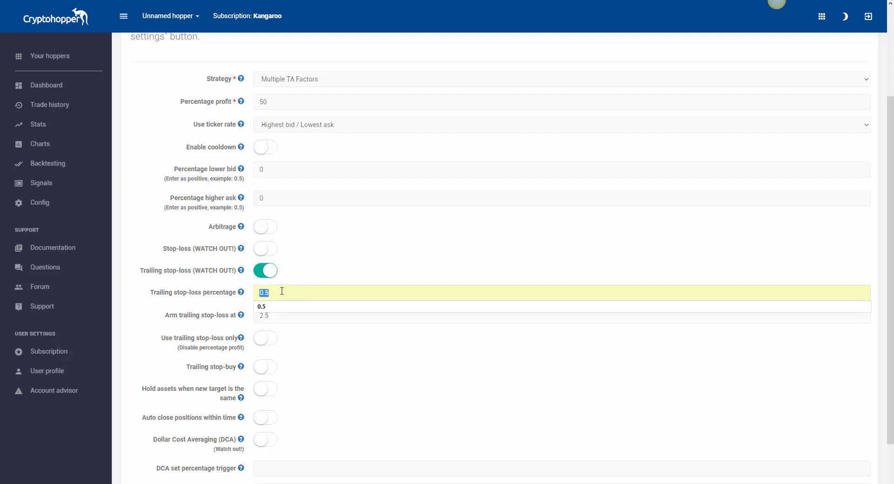
left_click(385, 264)
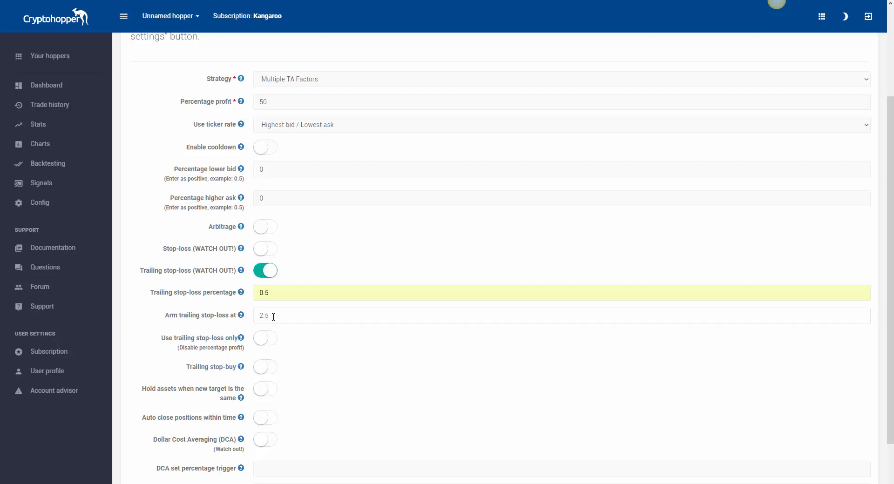
left_click(280, 293)
left_click(261, 342)
left_click(265, 339)
Enable trailing stop-buy and set its trailing percentage to 0.5.
scroll(295, 344, "down", 2)
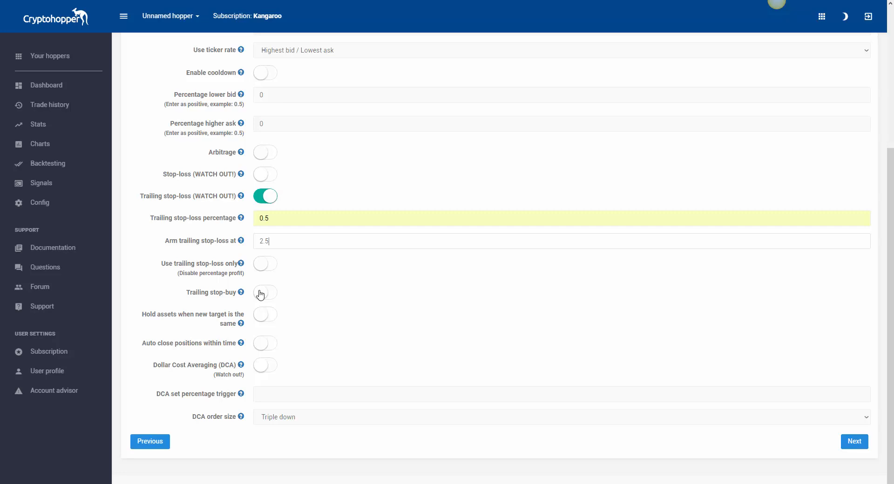
left_click(261, 294)
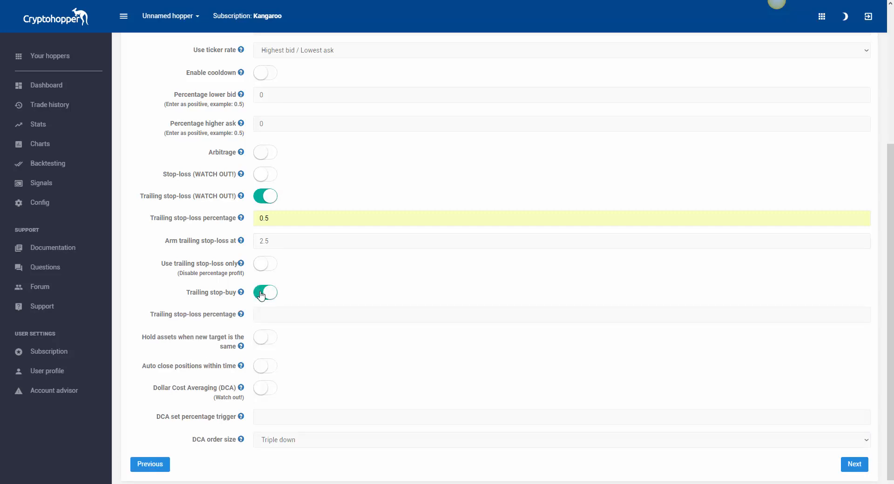
left_click(265, 314)
type("0.")
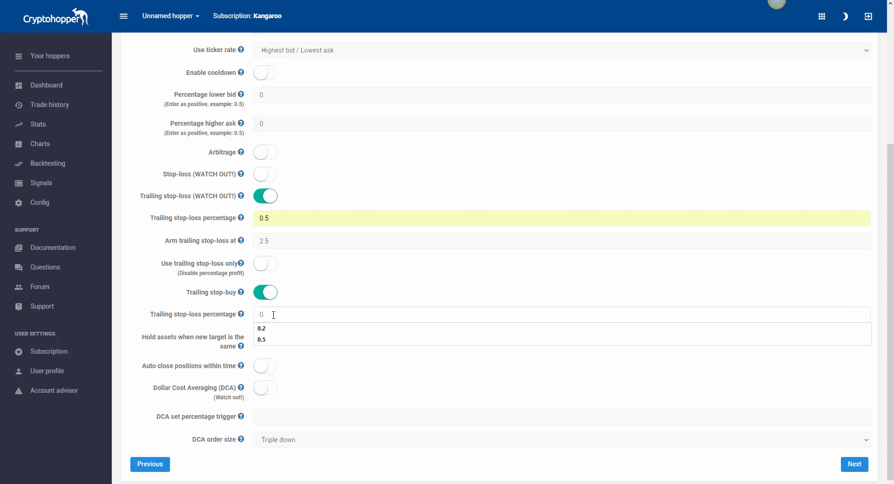
type("5")
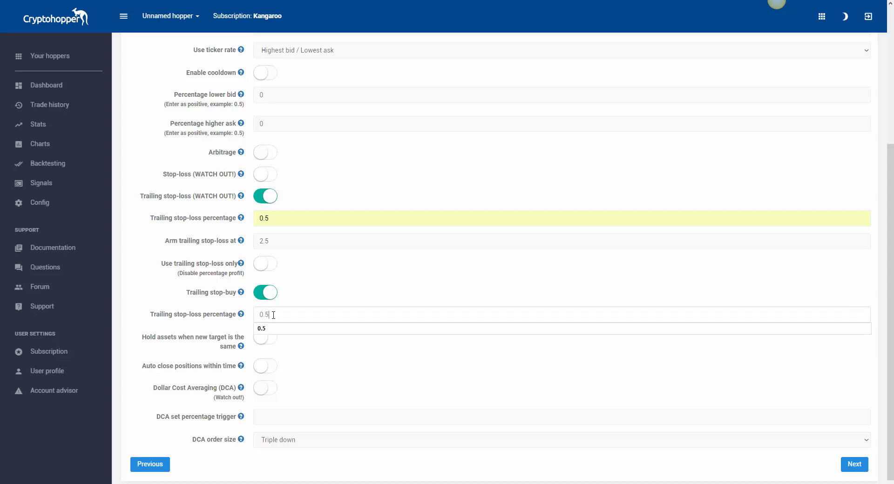
key("Tab")
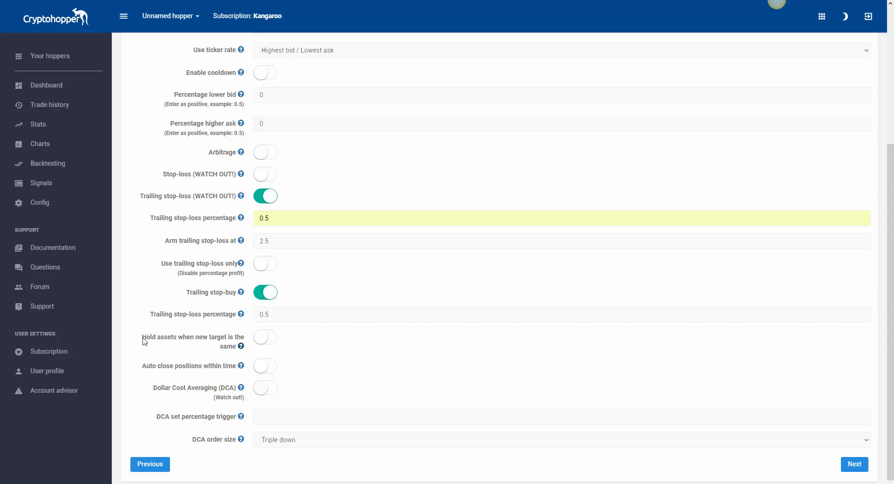
left_click_drag(144, 340, 237, 345)
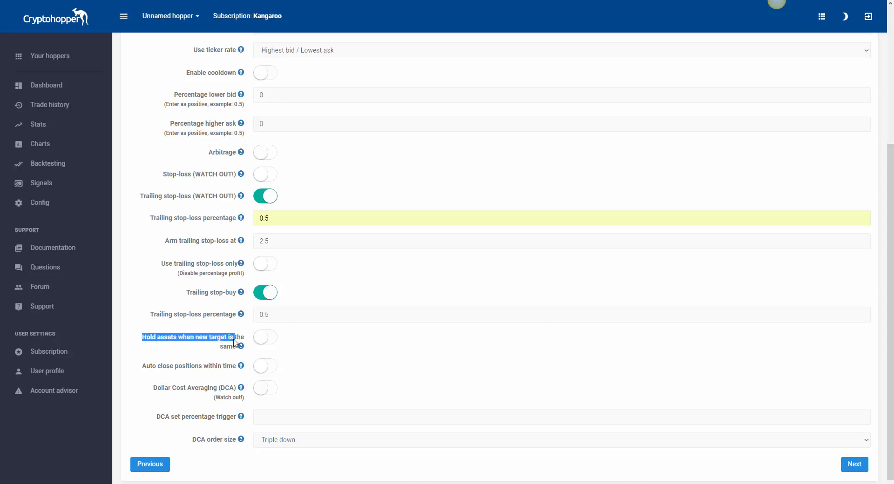
left_click(227, 342)
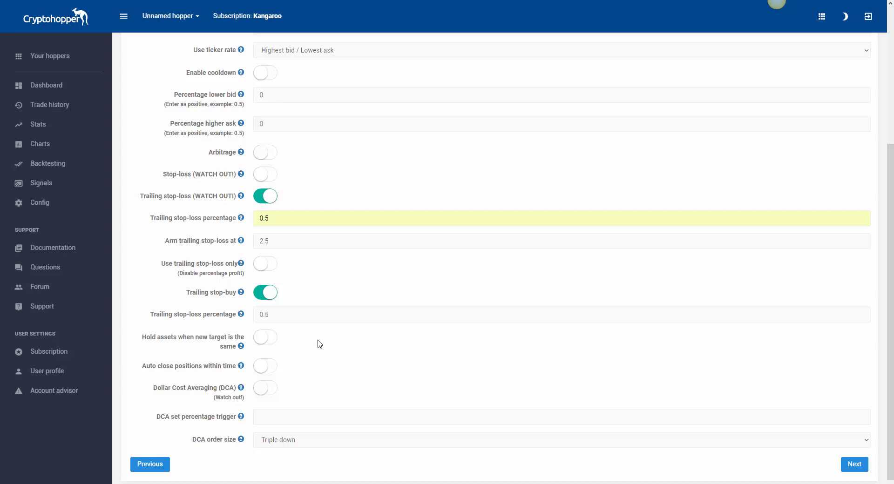
left_click(267, 344)
left_click(266, 339)
Try auto-closing positions with a limit of After 2 days and switch the option back off.
left_click(265, 367)
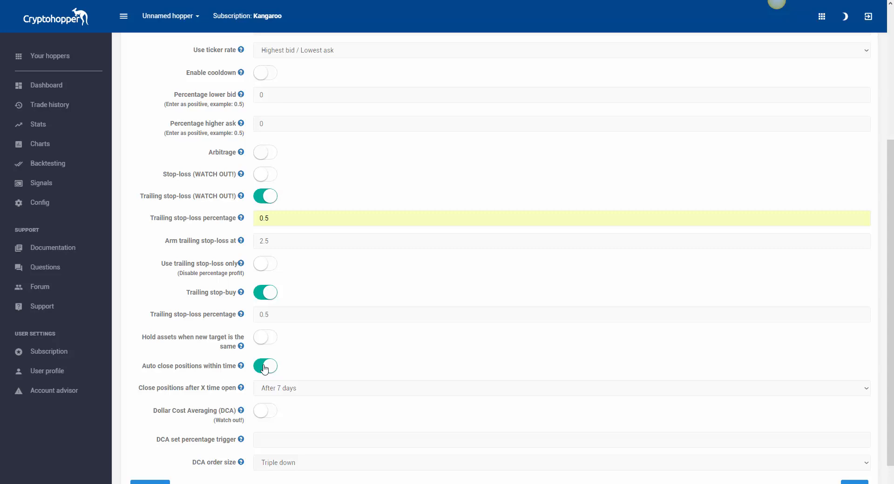
left_click(289, 389)
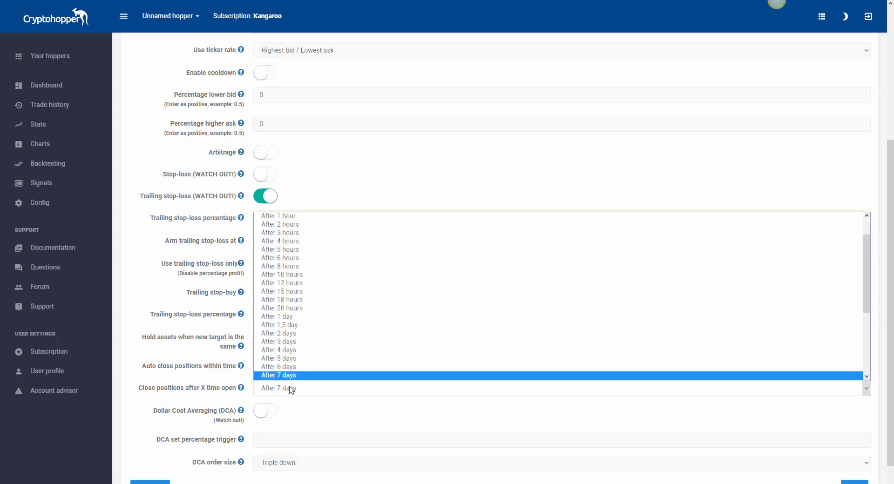
left_click(291, 333)
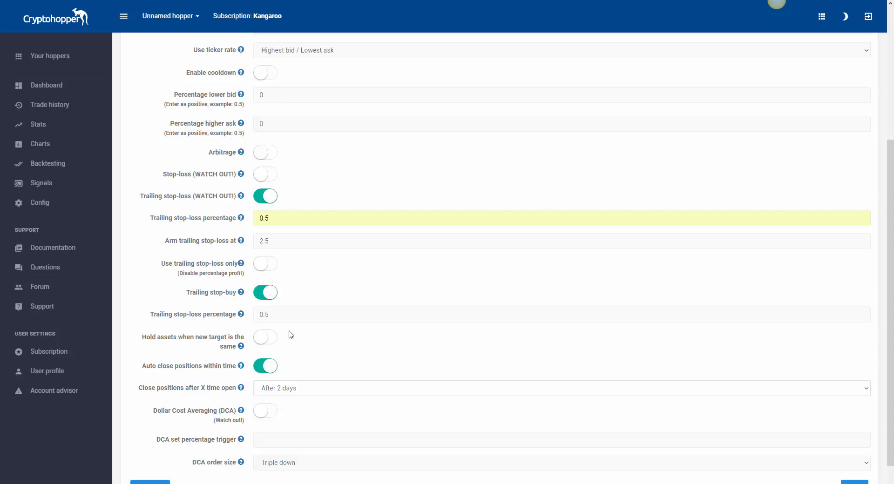
left_click(267, 368)
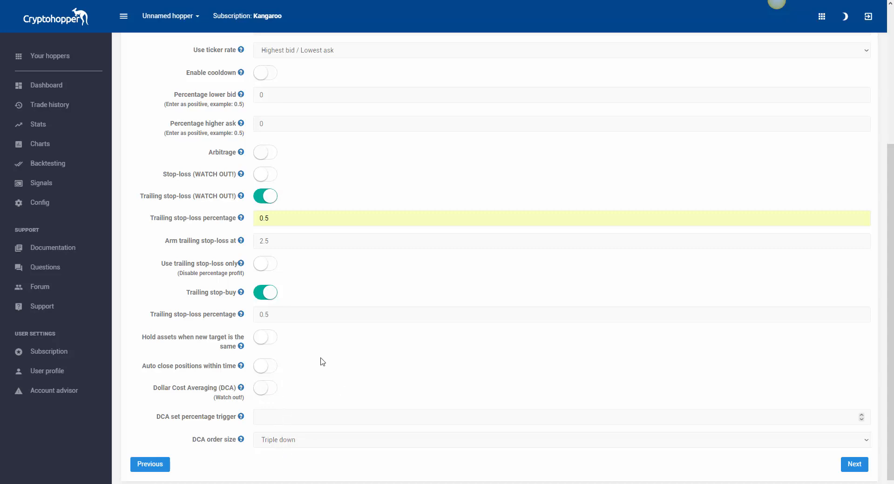
Continue from the strategy settings to the hopper's limits settings.
left_click(853, 465)
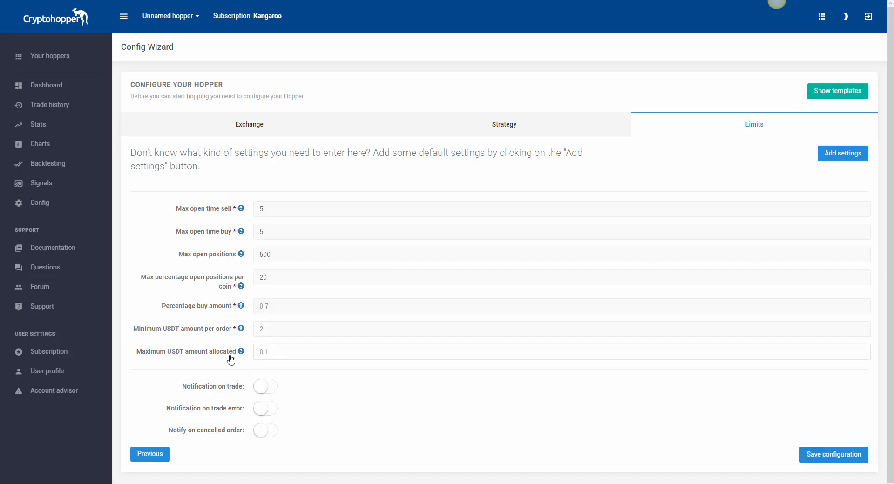
left_click_drag(147, 352, 238, 360)
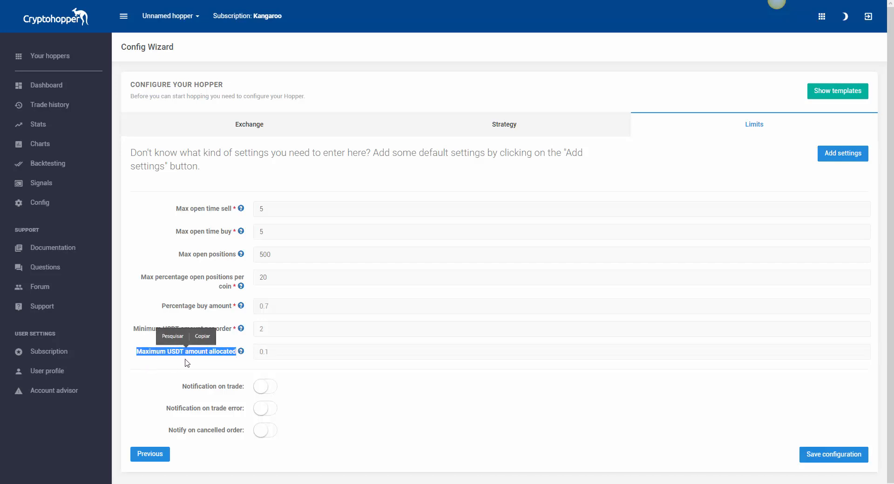
left_click(219, 361)
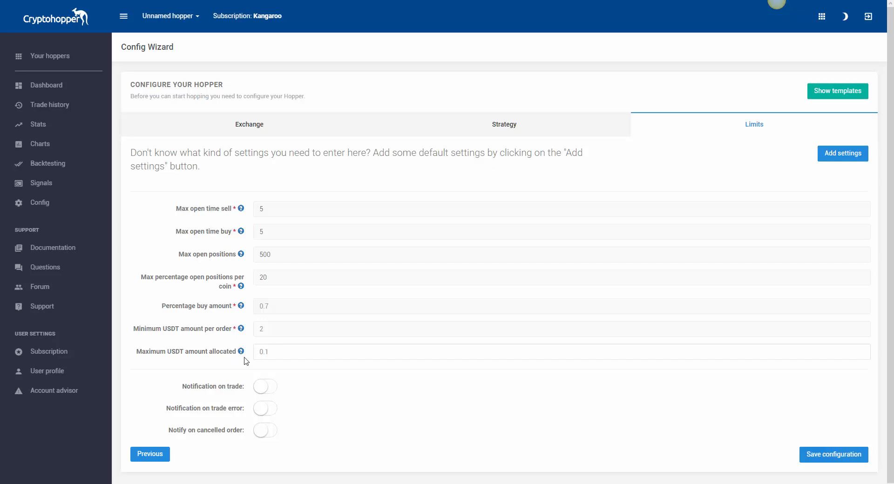
Try a maximum allocated USDT amount of 50 and clear the entry again.
left_click(273, 349)
type("50")
key("BackSpace")
key("BackSpace")
left_click(274, 306)
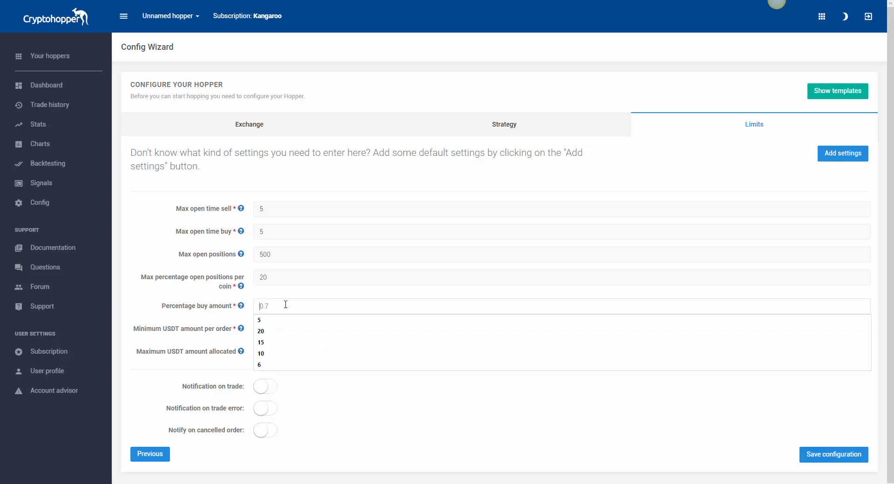
left_click(123, 314)
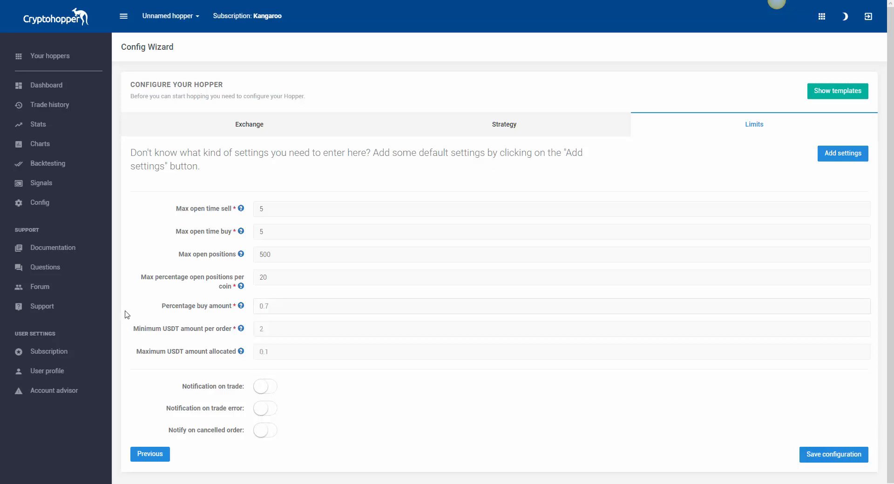
Set the minimum USDT amount per order to 22 and the percentage buy amount to 20.
left_click(305, 327)
type("22")
left_click(261, 305)
left_click(279, 332)
double_click(279, 332)
left_click(282, 303)
type("20")
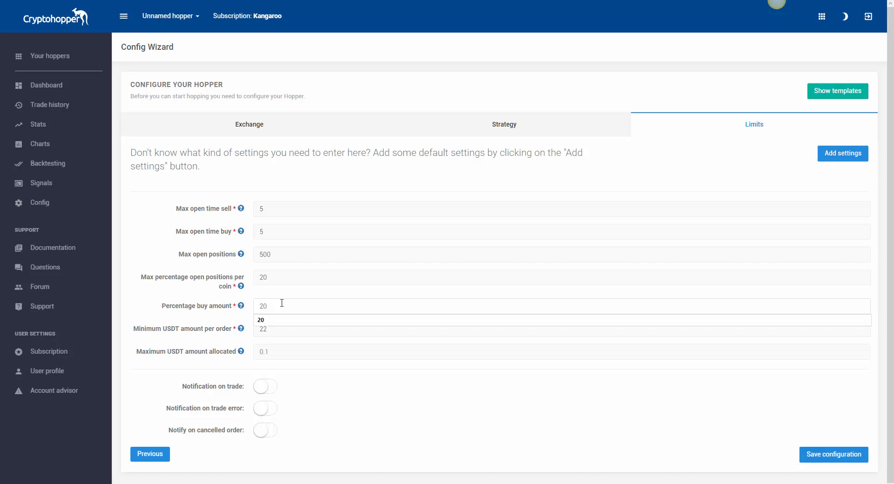
double_click(170, 307)
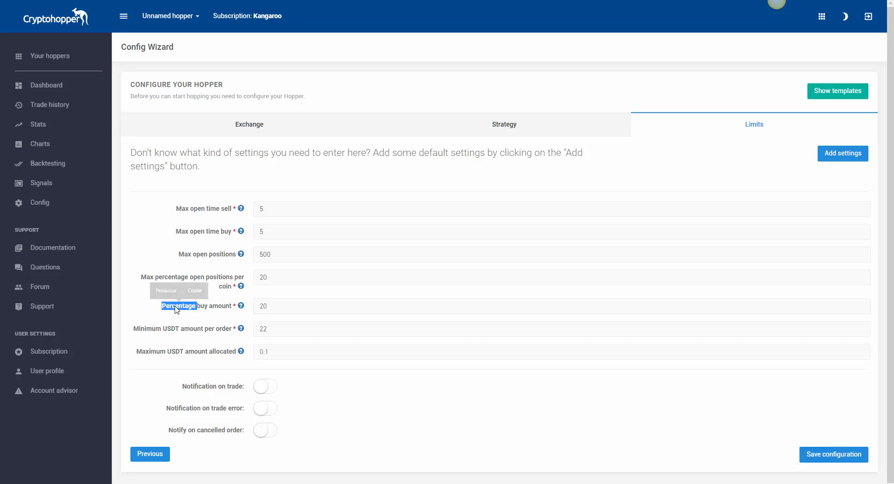
left_click(299, 310)
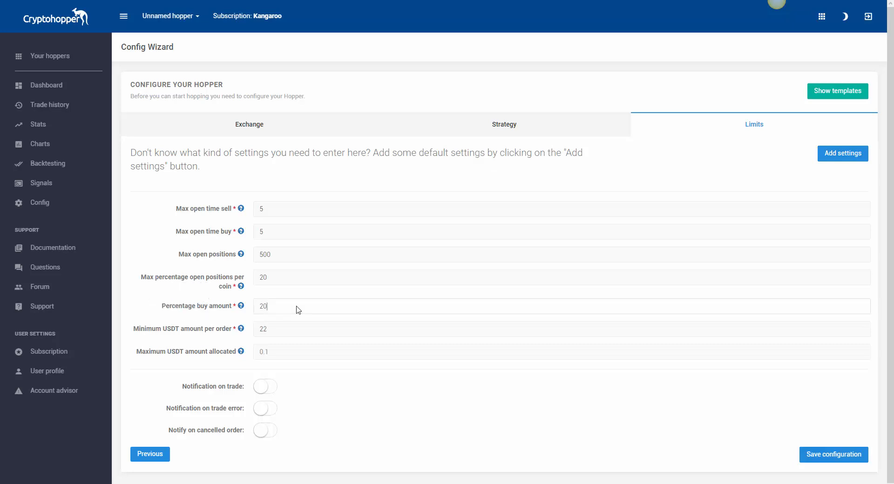
double_click(171, 330)
left_click(190, 297)
left_click(263, 356)
left_click(282, 276)
left_click(294, 253)
left_click_drag(179, 256, 257, 265)
left_click(282, 253)
left_click(277, 305)
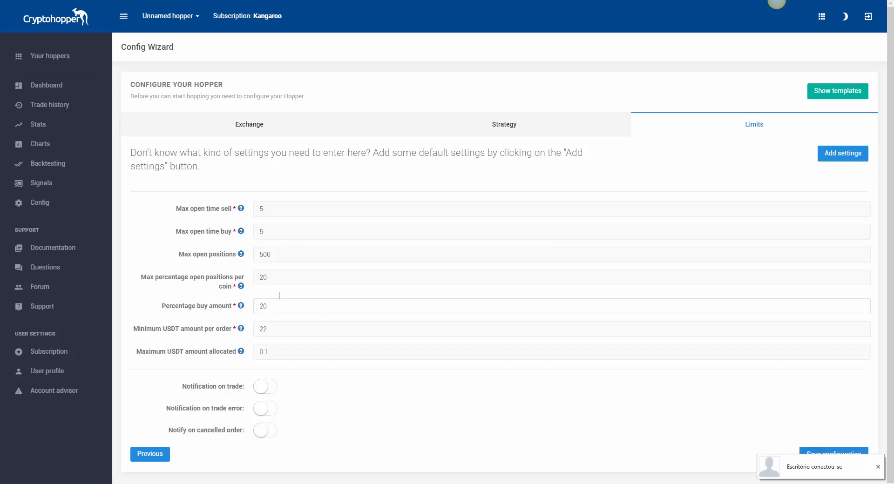
Set the maximum number of open positions to 5.
left_click(286, 253)
key("BackSpace")
key("BackSpace")
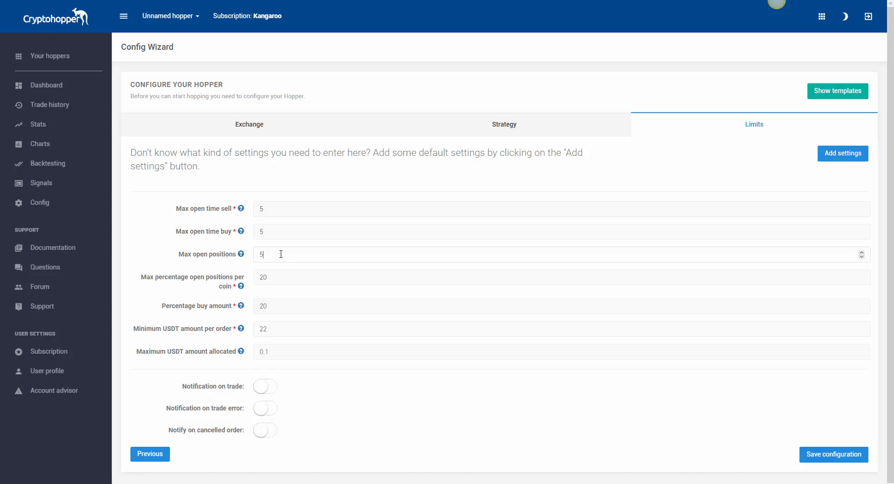
Set the maximum percentage of open positions per coin to 40 and enable notification on trade.
double_click(262, 278)
left_click(282, 277)
left_click(264, 388)
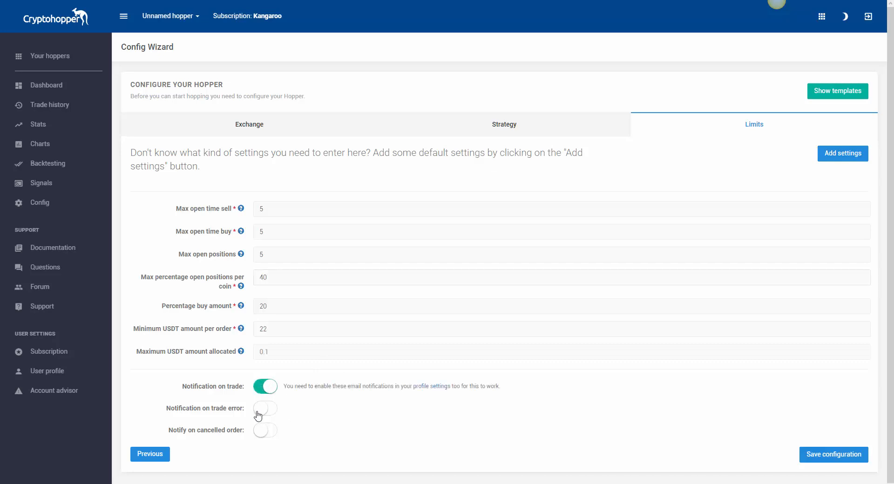
Enable notifications on trade error and on cancelled order, and save the new hopper's configuration.
left_click(258, 416)
left_click(257, 432)
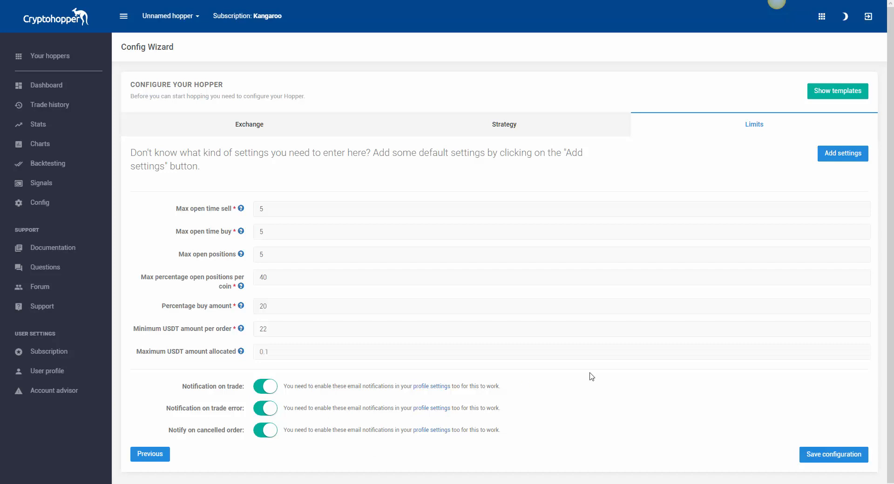
left_click(834, 457)
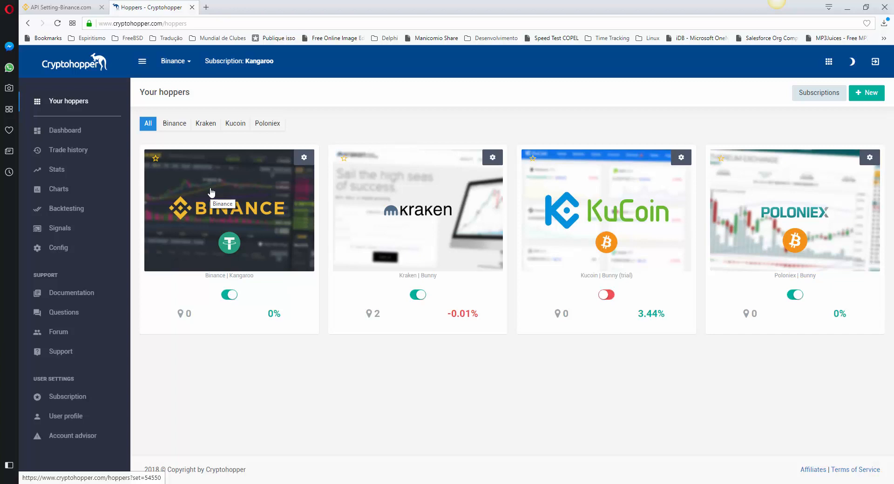
Open the existing Binance hopper and its base configuration.
left_click(211, 192)
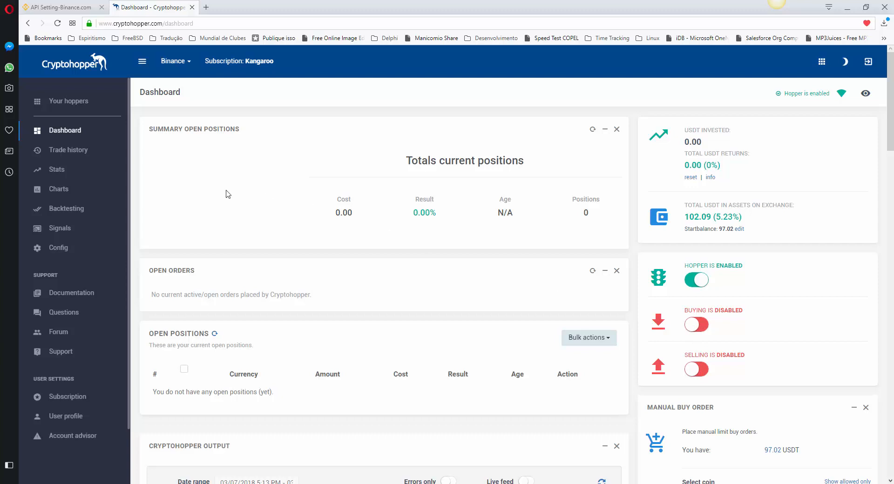
left_click(58, 248)
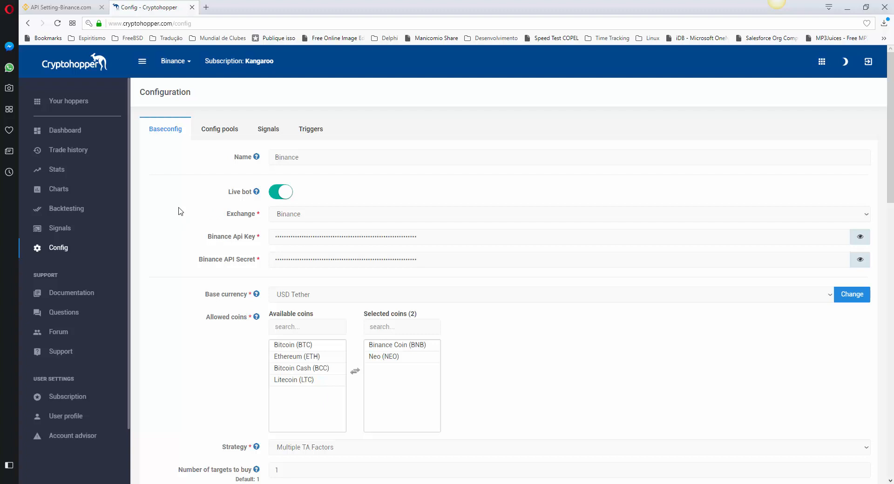
scroll(181, 211, "down", 5)
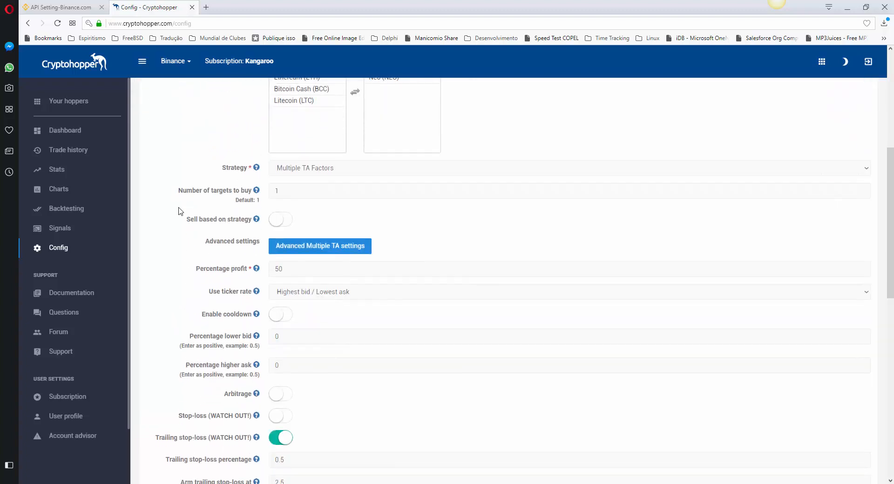
scroll(180, 212, "down", 10)
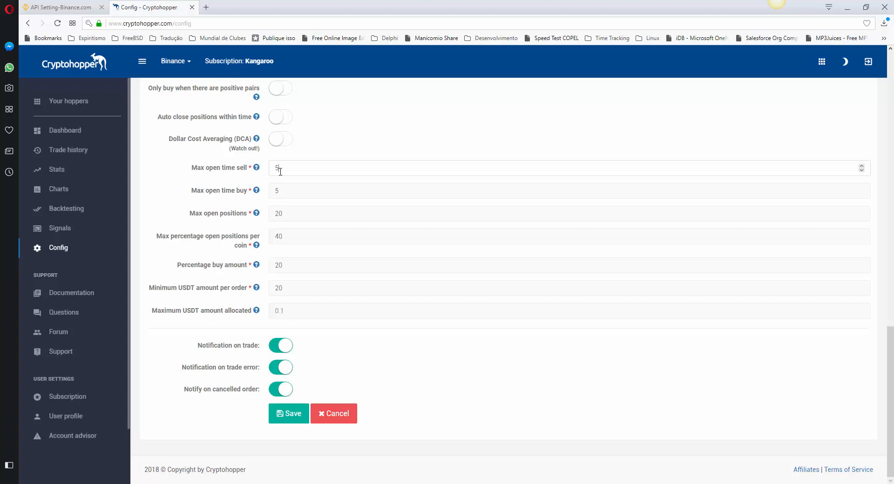
Set both max open time sell and max open time buy to 2 and save the configuration.
key("BackSpace")
type("2")
left_click(284, 186)
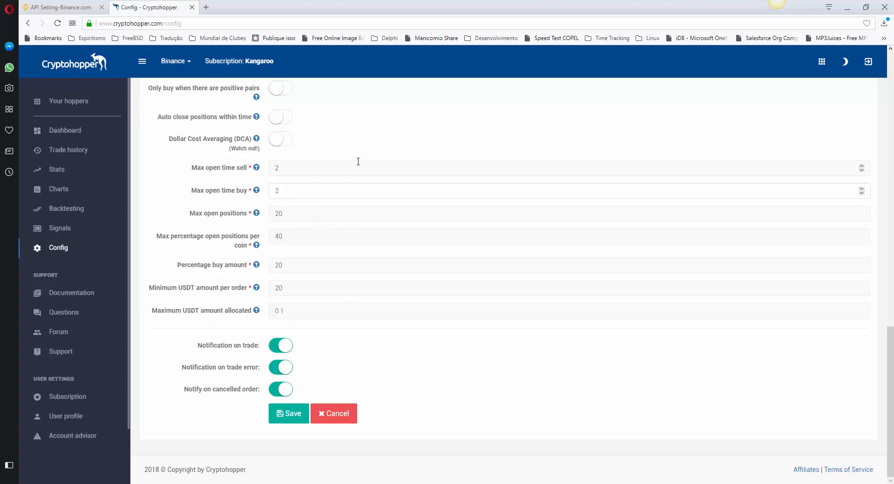
scroll(358, 163, "up", 1)
scroll(358, 162, "up", 10)
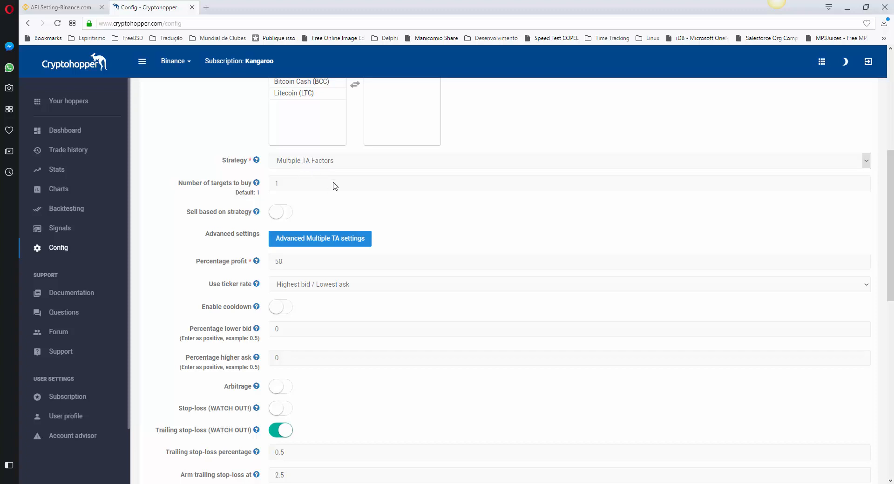
scroll(513, 228, "up", 3)
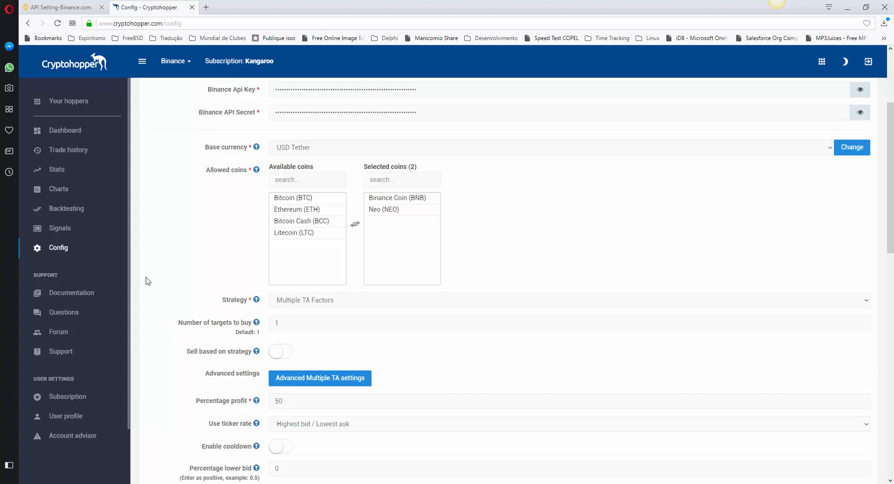
scroll(174, 260, "down", 7)
scroll(174, 259, "down", 7)
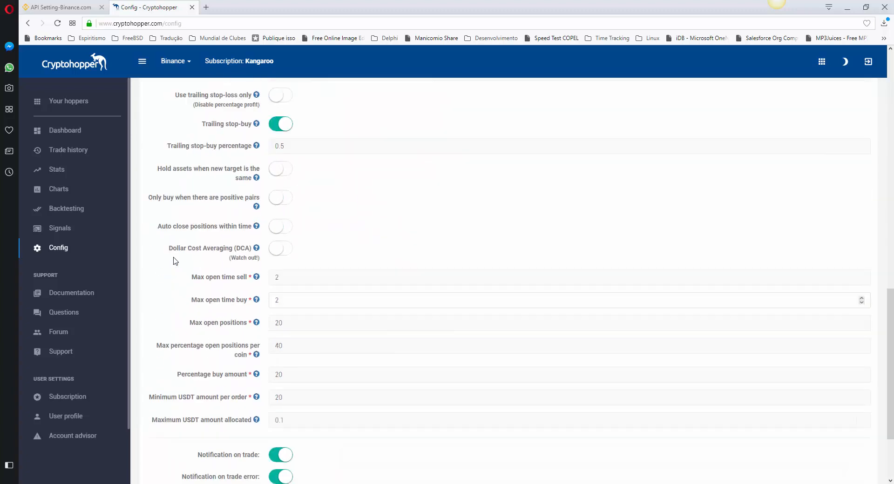
left_click(290, 415)
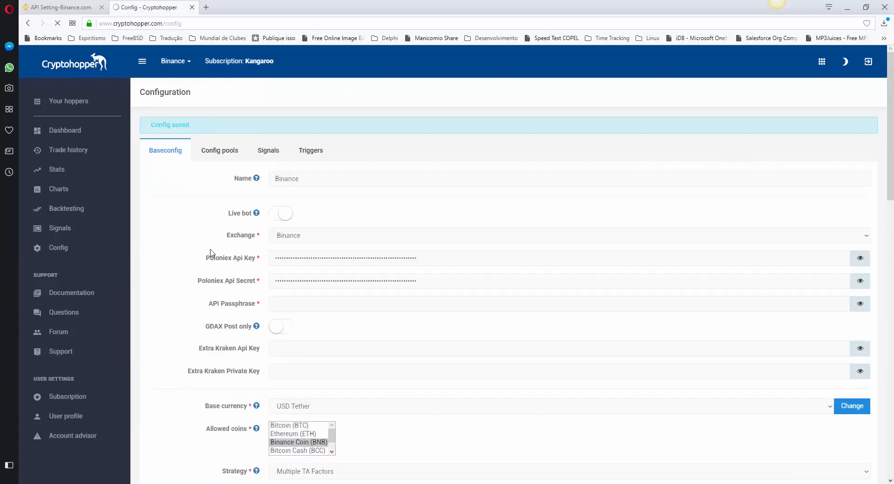
View the Binance Coin (BNB) chart with its technical indicators.
left_click(58, 193)
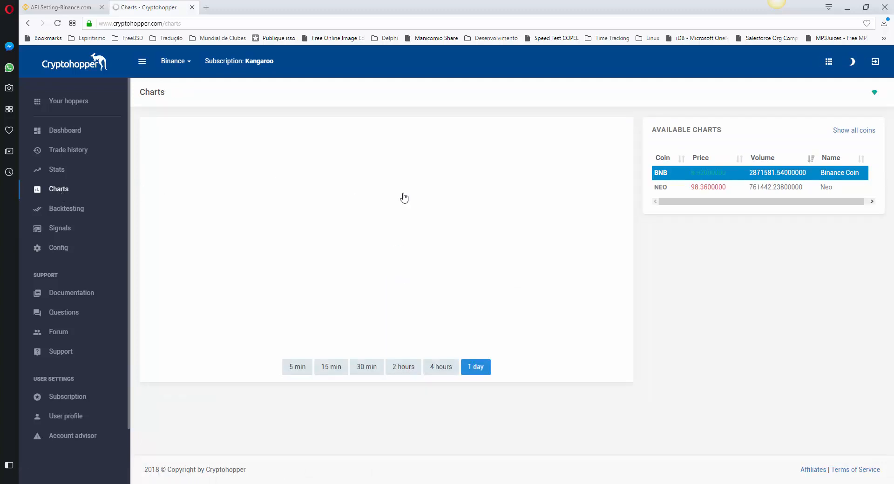
left_click(666, 174)
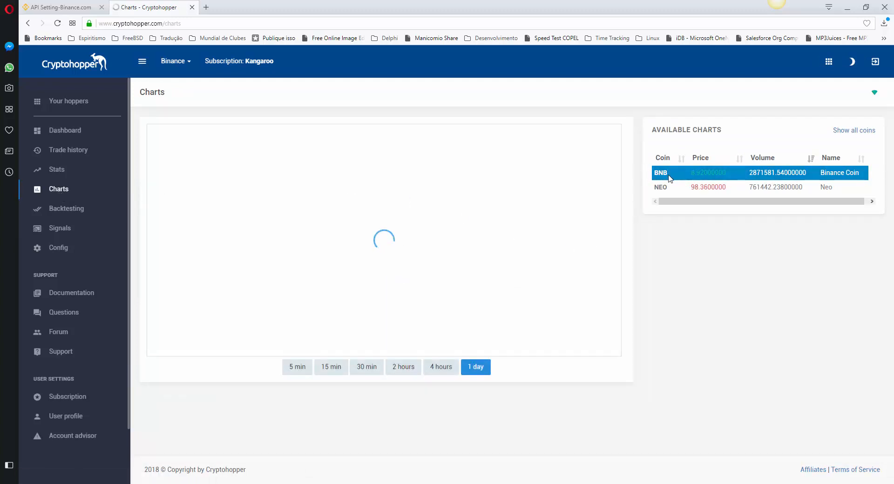
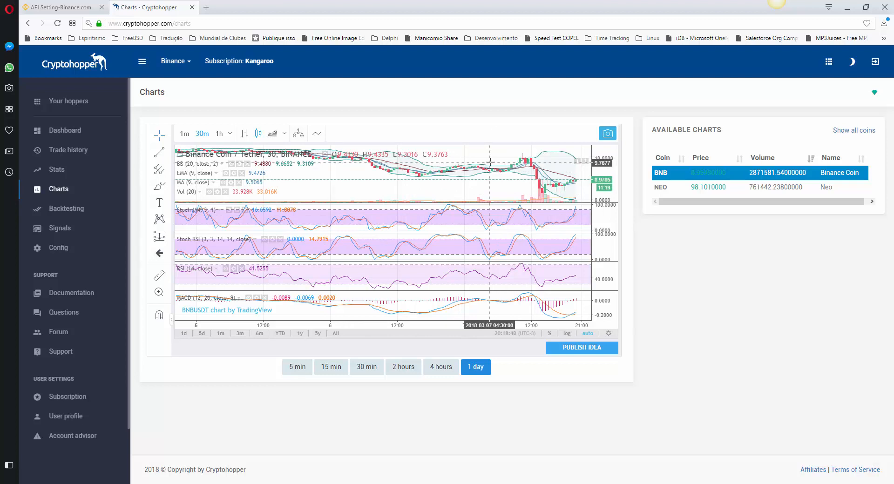
Return to the hopper's configuration and examine the available and selected allowed coins.
left_click(59, 249)
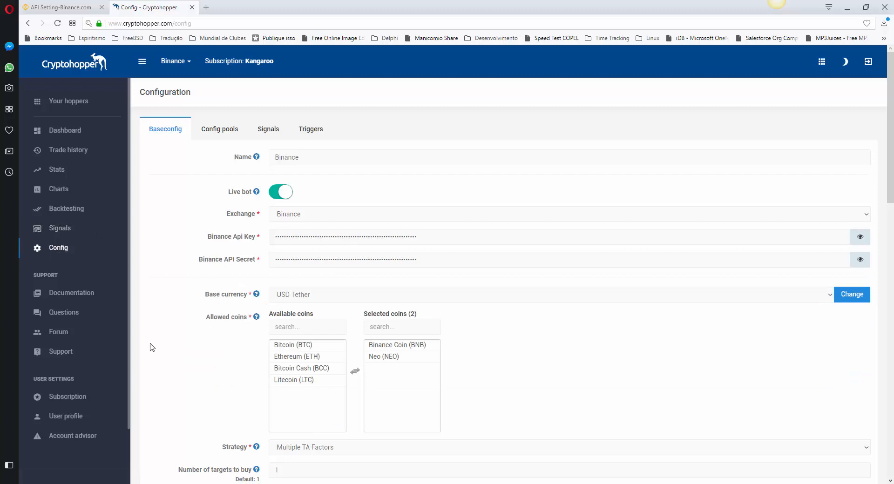
scroll(150, 345, "down", 3)
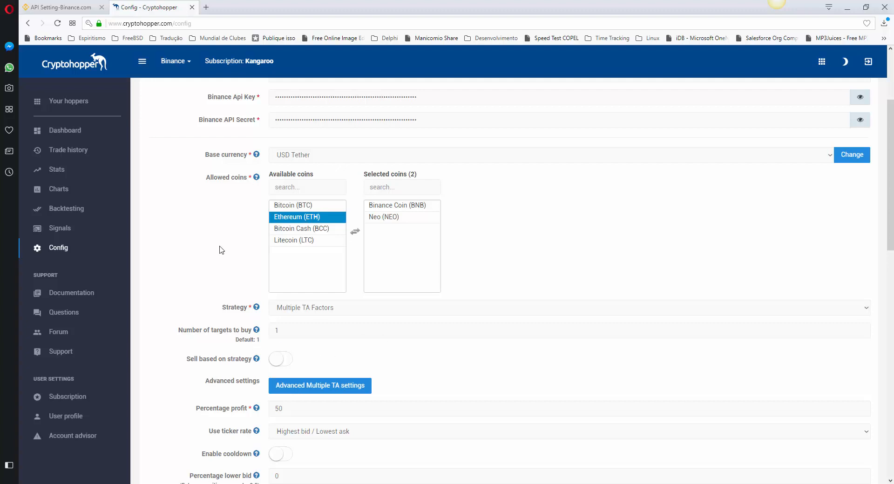
scroll(221, 250, "up", 2)
scroll(221, 250, "down", 3)
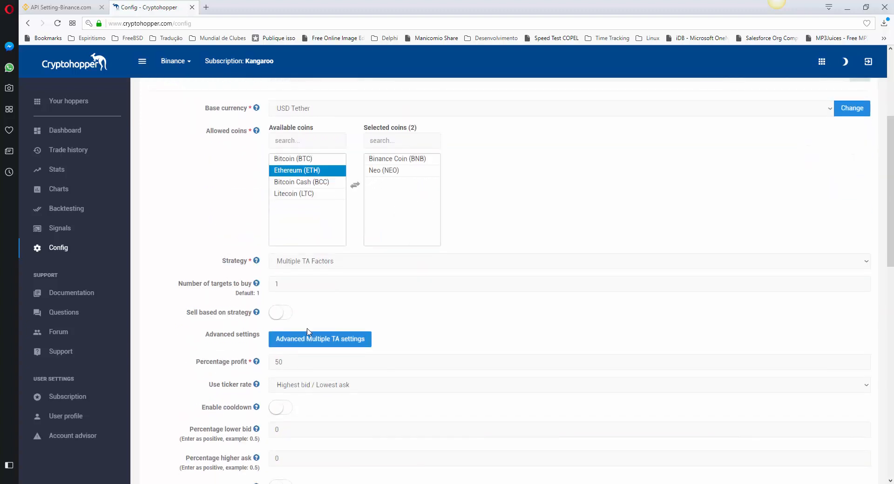
scroll(409, 317, "up", 3)
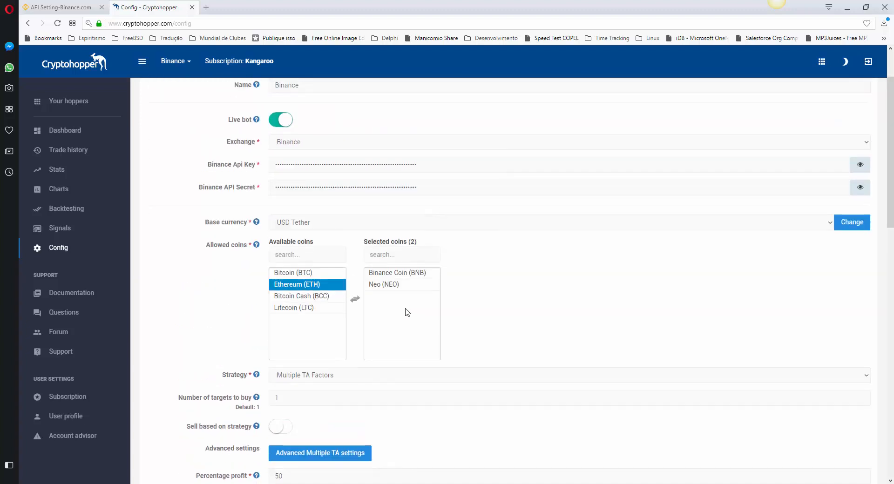
left_click(393, 302)
scroll(200, 335, "down", 3)
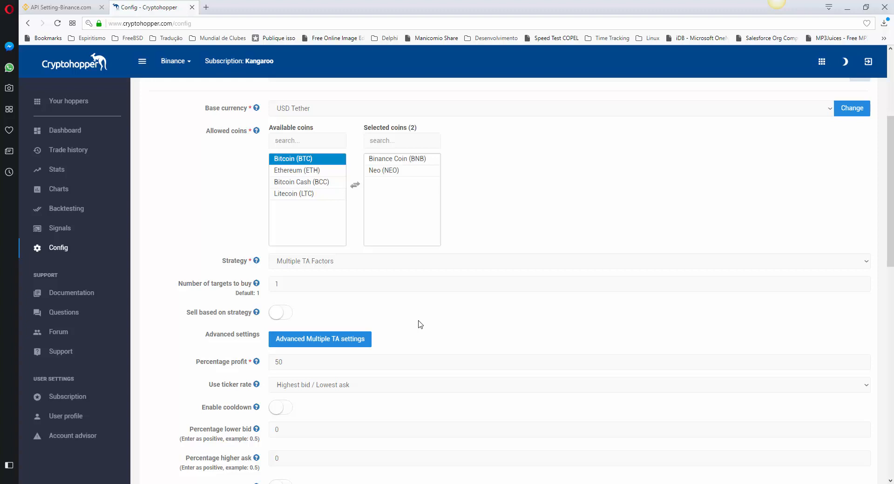
Open the advanced Multiple TA settings and review the indicators, their periods, thresholds and buy-signal options.
left_click(312, 340)
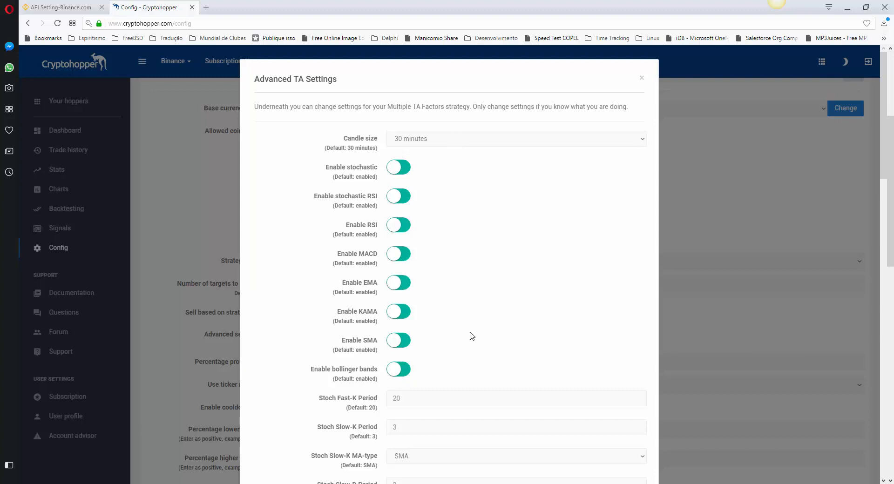
scroll(472, 336, "down", 12)
scroll(472, 337, "down", 9)
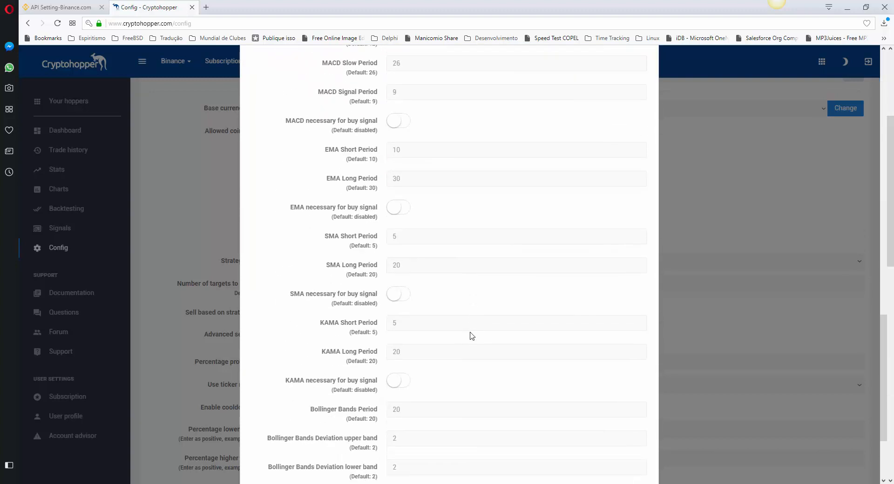
scroll(472, 336, "up", 15)
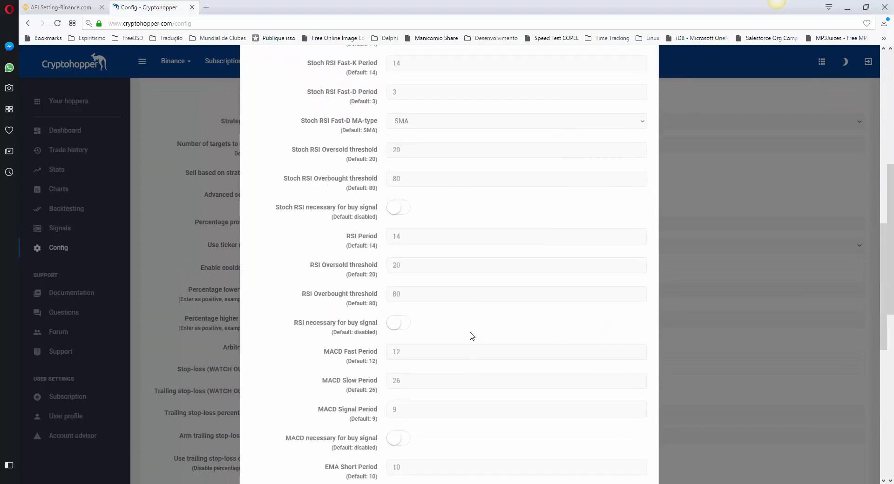
scroll(472, 337, "down", 4)
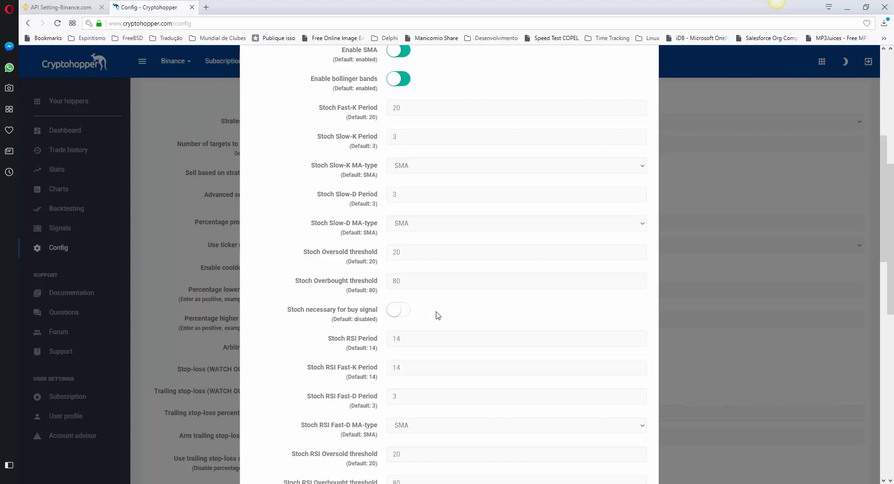
scroll(438, 315, "down", 10)
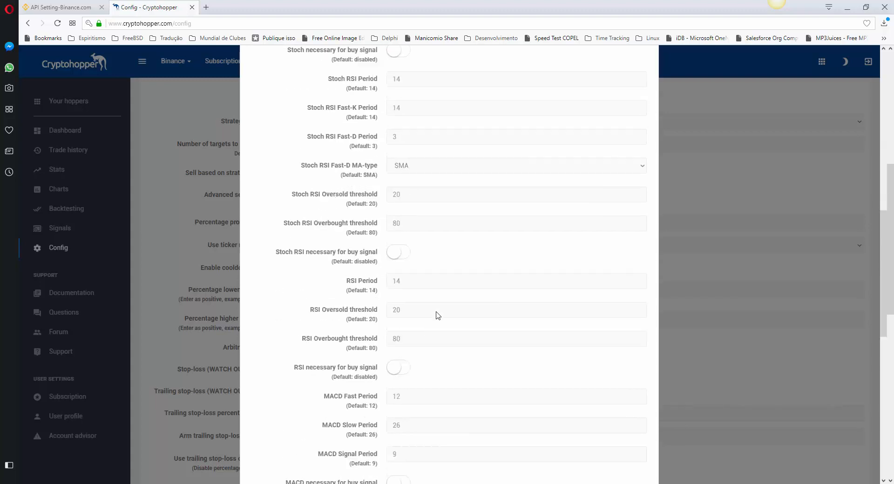
scroll(437, 312, "down", 6)
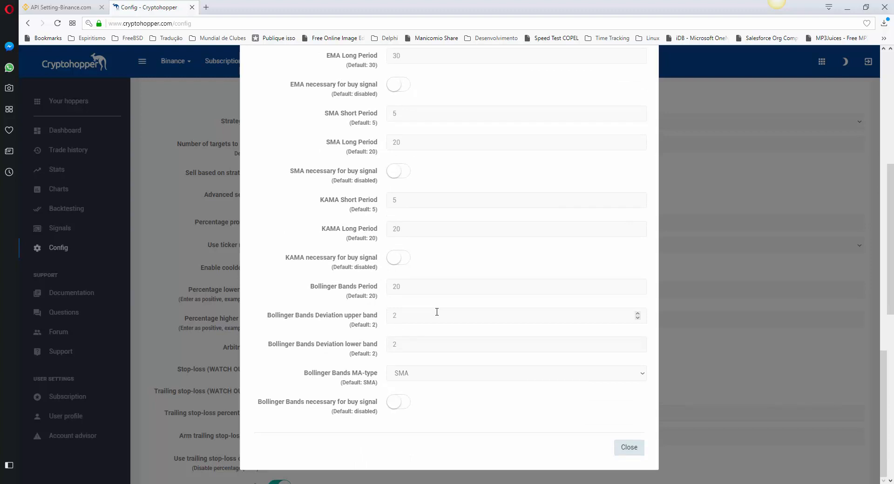
scroll(437, 312, "up", 9)
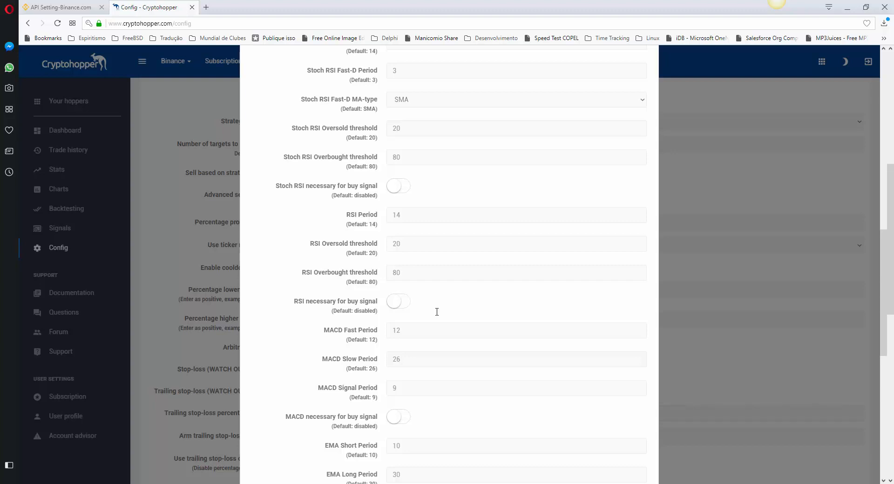
scroll(437, 312, "up", 6)
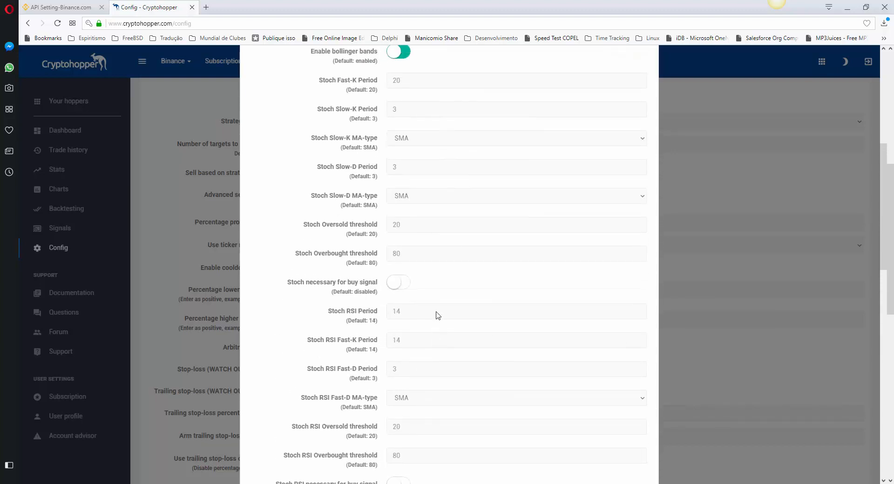
scroll(438, 316, "up", 7)
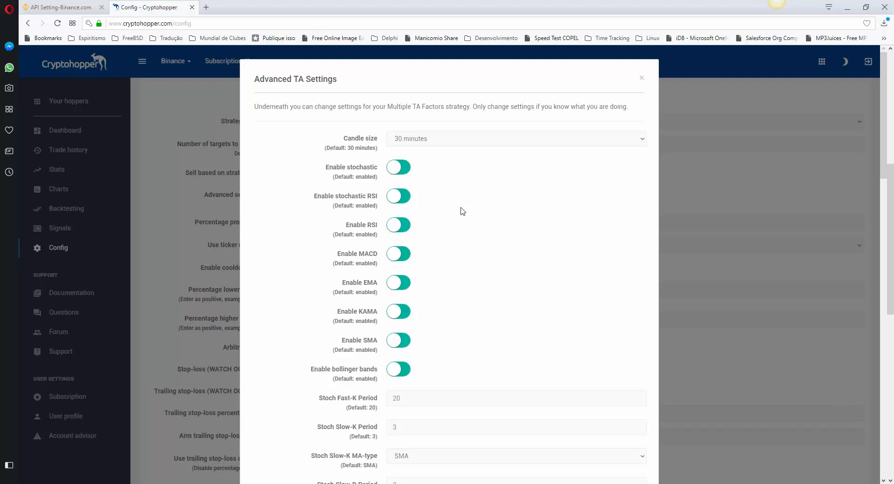
Disable the Bollinger bands, SMA, KAMA, EMA and MACD indicators in the advanced TA settings.
left_click(399, 370)
left_click(401, 339)
left_click(400, 312)
left_click(399, 283)
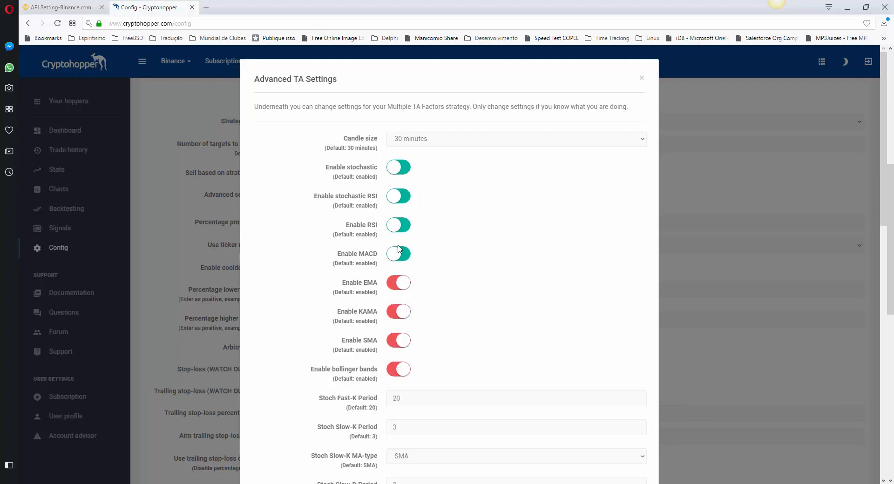
left_click(399, 253)
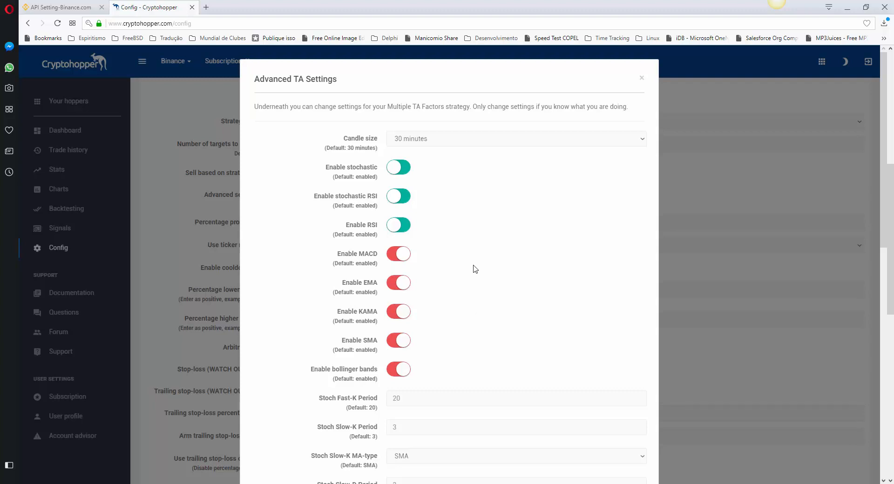
Examine the Stoch Oversold and Stoch Overbought threshold settings.
scroll(475, 269, "down", 4)
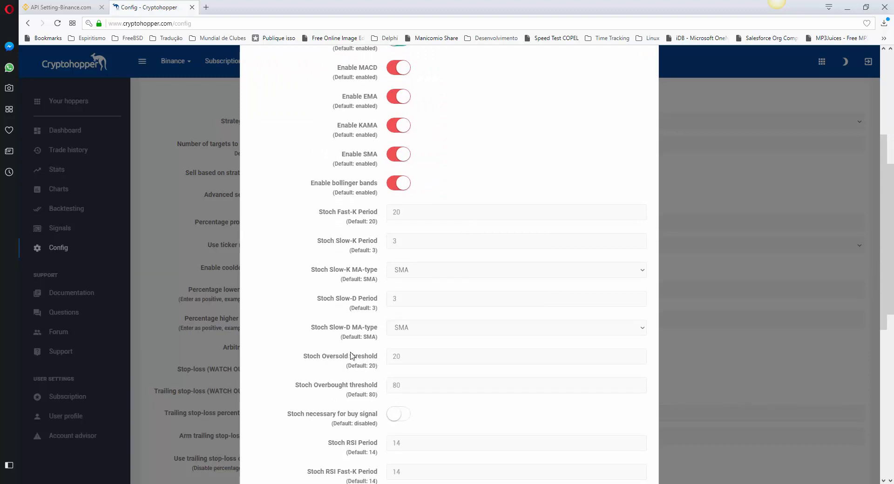
double_click(335, 357)
double_click(331, 386)
left_click(292, 340)
double_click(330, 359)
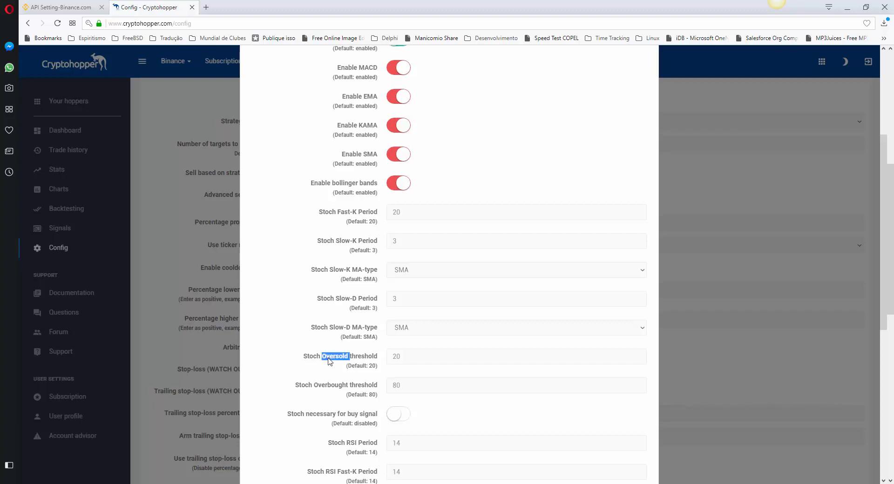
left_click(274, 345)
Try 10 and 15 as the Stoch Oversold threshold, and return it to 20.
type("10")
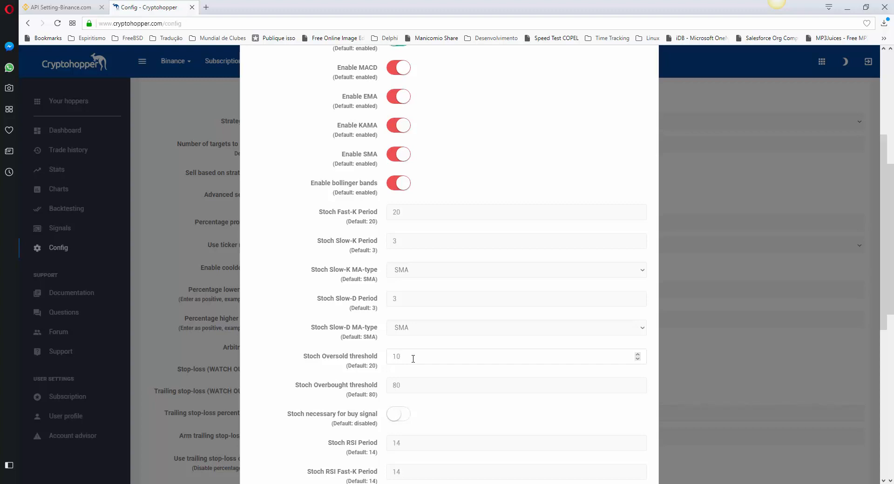
type("15")
key("BackSpace")
key("BackSpace")
type("20")
Inspect the Stoch Overbought threshold among the stochastic settings.
double_click(327, 388)
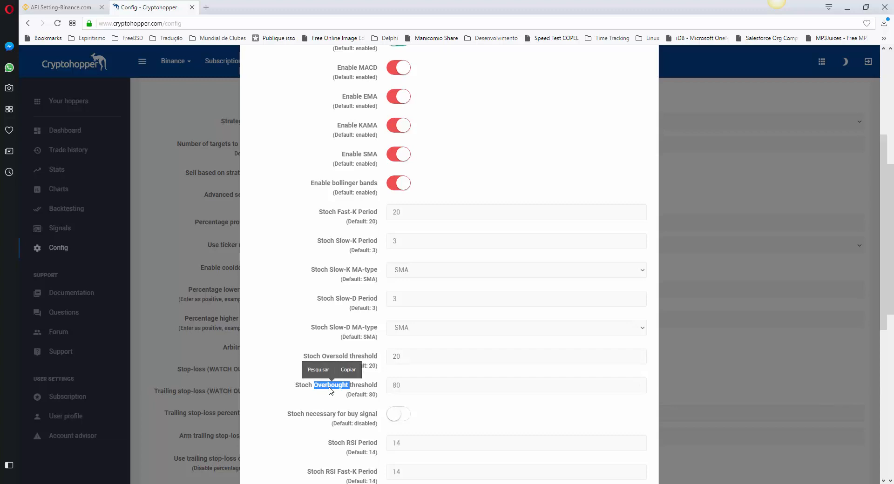
left_click(324, 390)
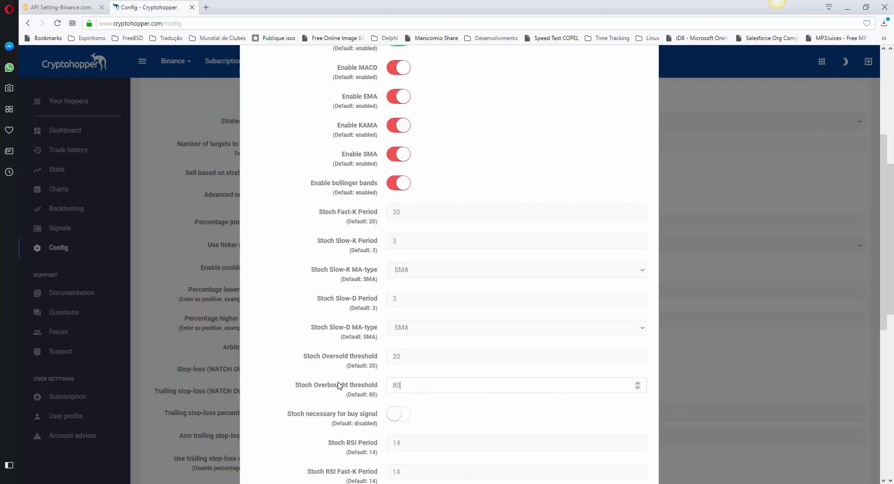
Make the stochastic indicator necessary for a buy signal in the advanced TA settings.
scroll(333, 362, "down", 4)
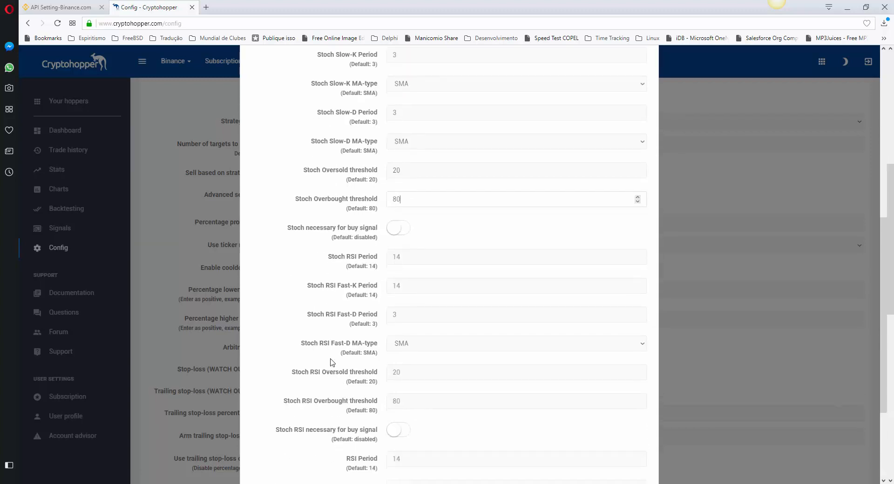
left_click(403, 230)
left_click_drag(289, 230, 327, 231)
left_click(321, 232)
Keep the Stoch RSI thresholds at 20 oversold and 80 overbought, and make Stoch RSI necessary for a buy signal.
scroll(320, 266, "down", 3)
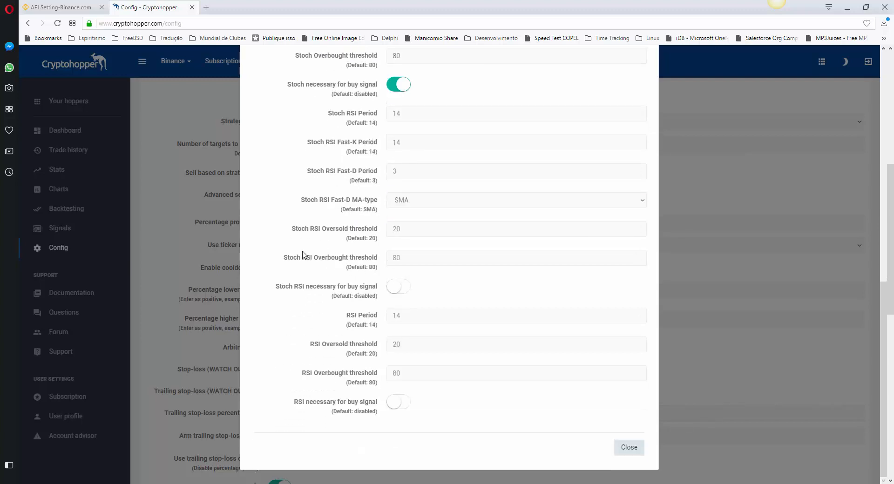
left_click(390, 232)
left_click(406, 255)
type("80")
left_click(397, 288)
Keep the RSI thresholds at 20 oversold and 80 overbought, and make RSI necessary for a buy signal.
left_click(405, 345)
type("20")
left_click(406, 373)
left_click(396, 405)
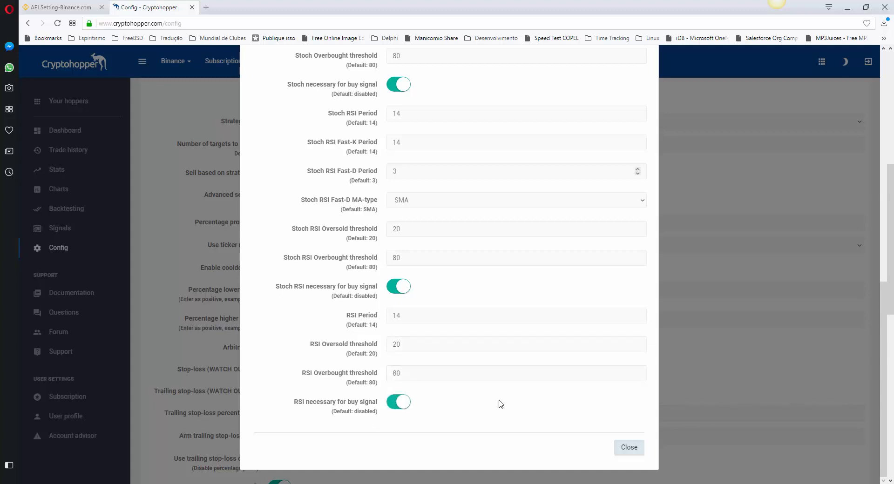
Review the enabled indicators and their stochastic, Stoch RSI and RSI settings, and close the advanced Multiple TA settings.
scroll(326, 360, "up", 3)
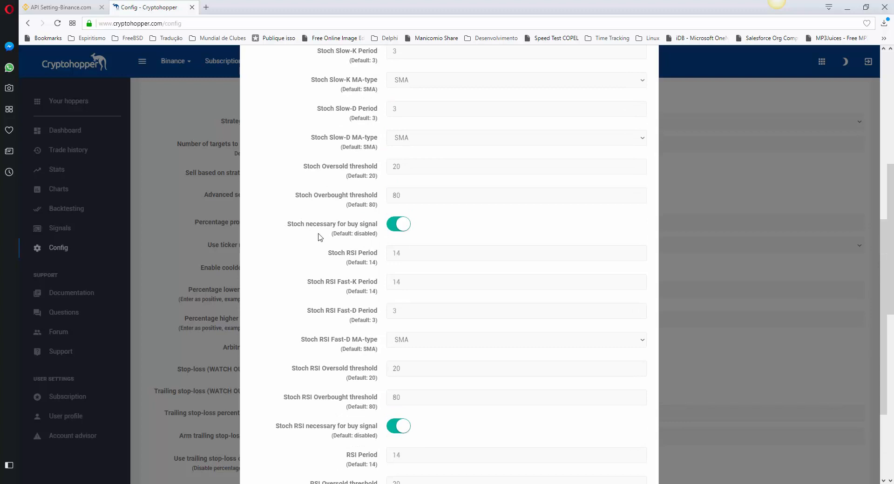
scroll(326, 246, "up", 3)
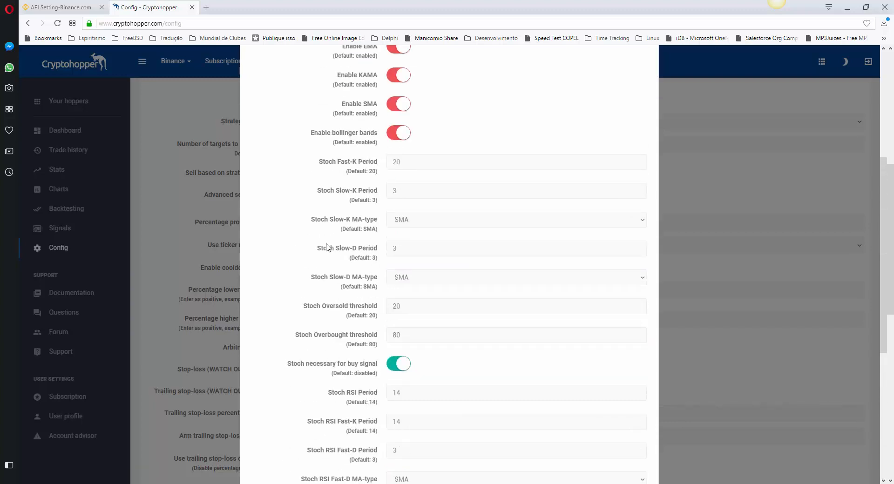
scroll(328, 247, "down", 4)
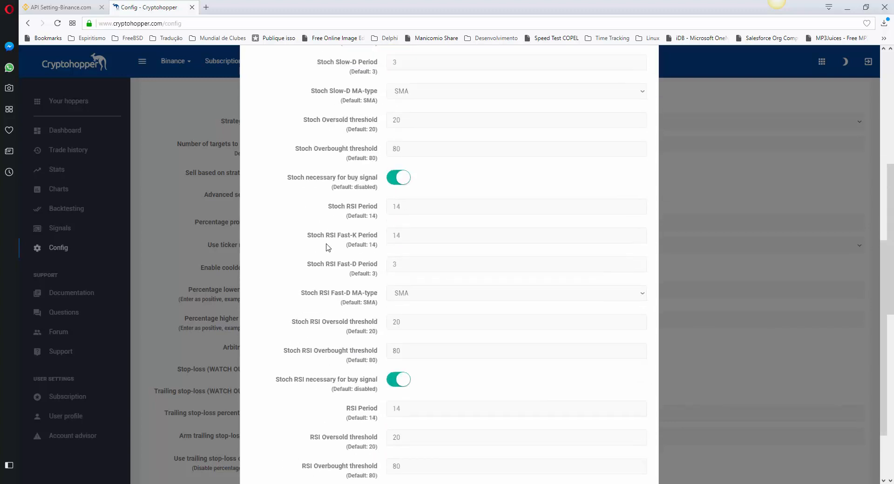
scroll(329, 247, "up", 7)
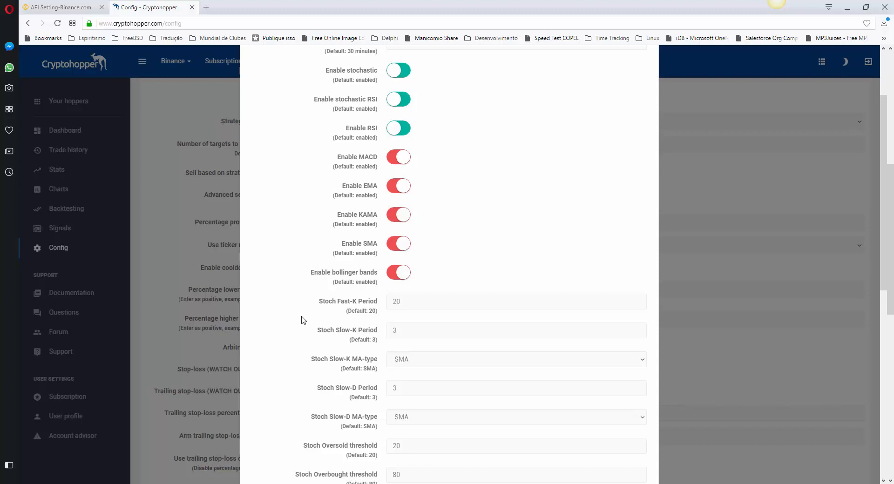
scroll(303, 320, "down", 12)
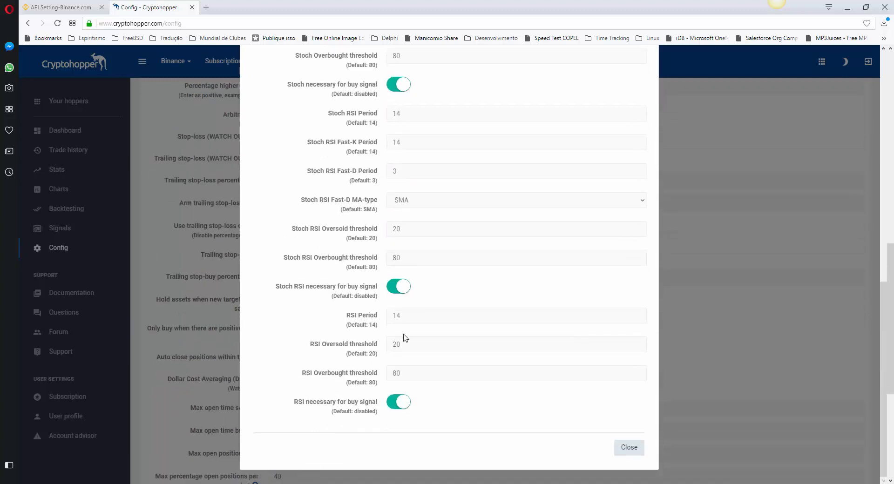
left_click(630, 448)
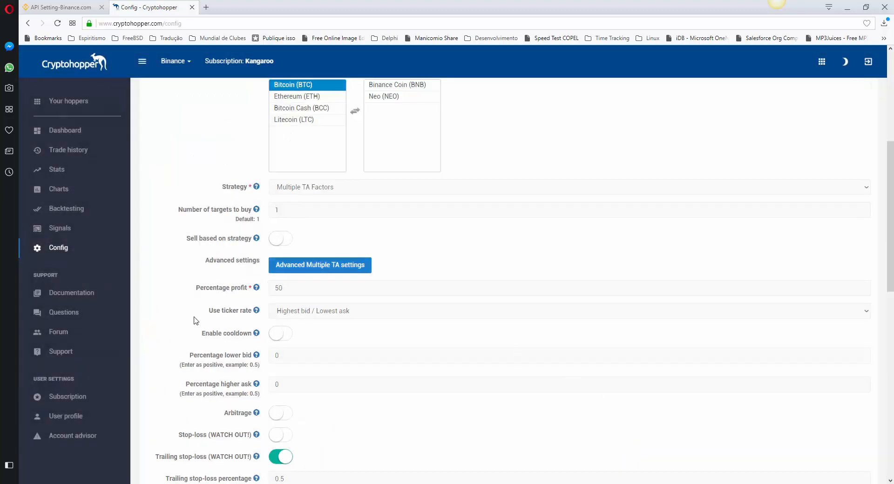
Save the trading bot's configuration.
scroll(195, 320, "down", 5)
scroll(197, 321, "down", 5)
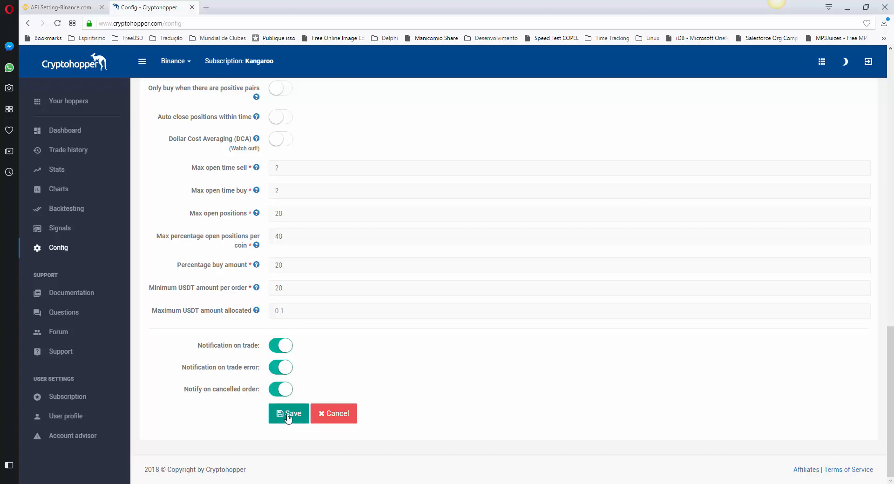
left_click(289, 418)
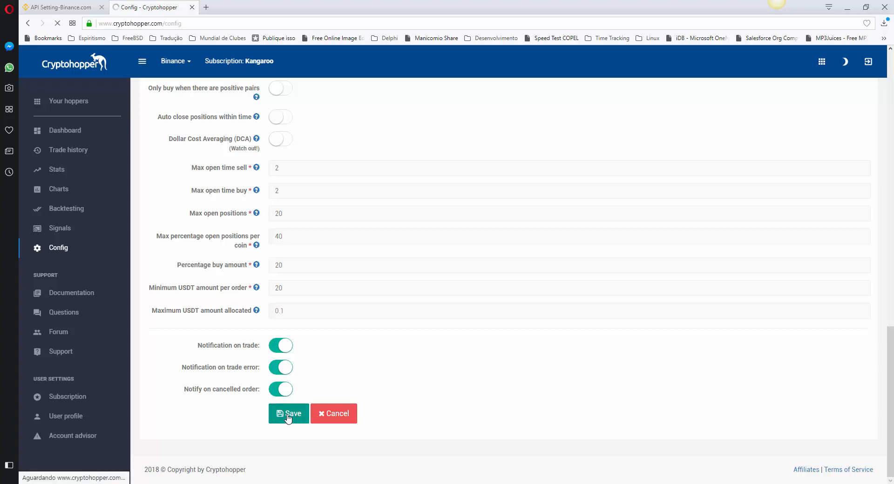